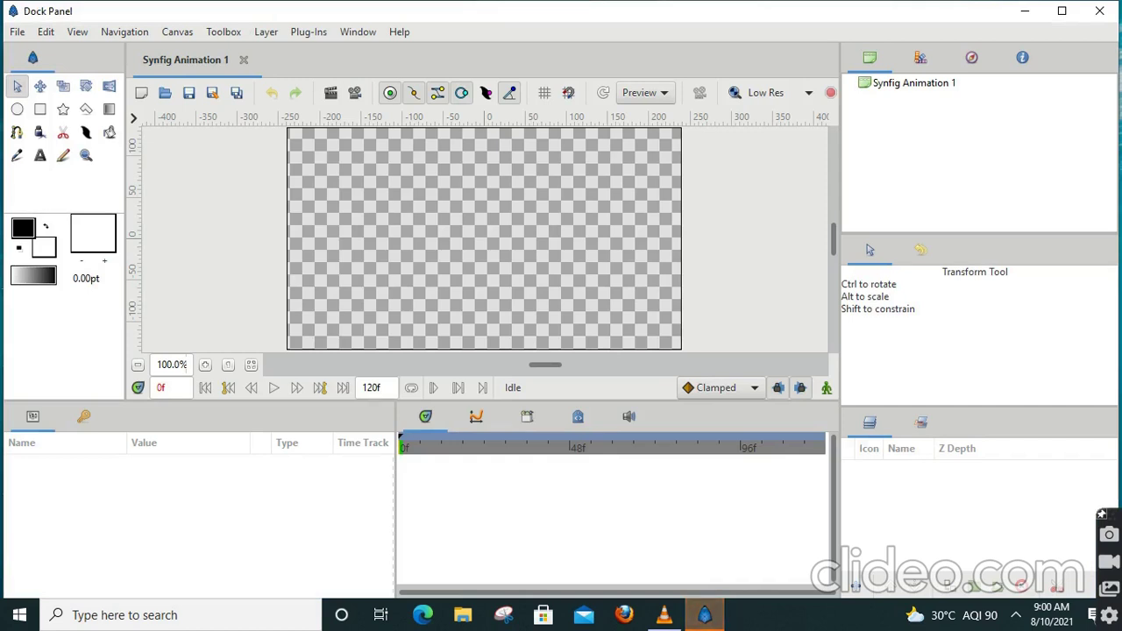
# Step: Draw a four-vertex diamond-shaped outline spline near the middle of the canvas and close it into a loop
pyautogui.moveTo(362, 299); pyautogui.dragTo(408, 342)
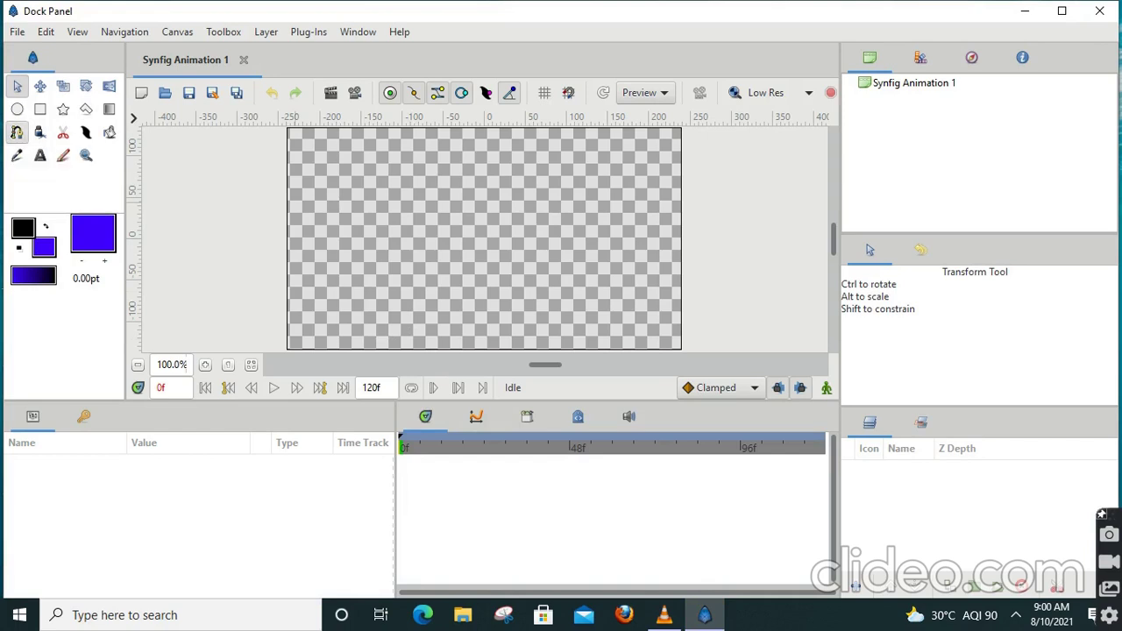
pyautogui.click(17, 132)
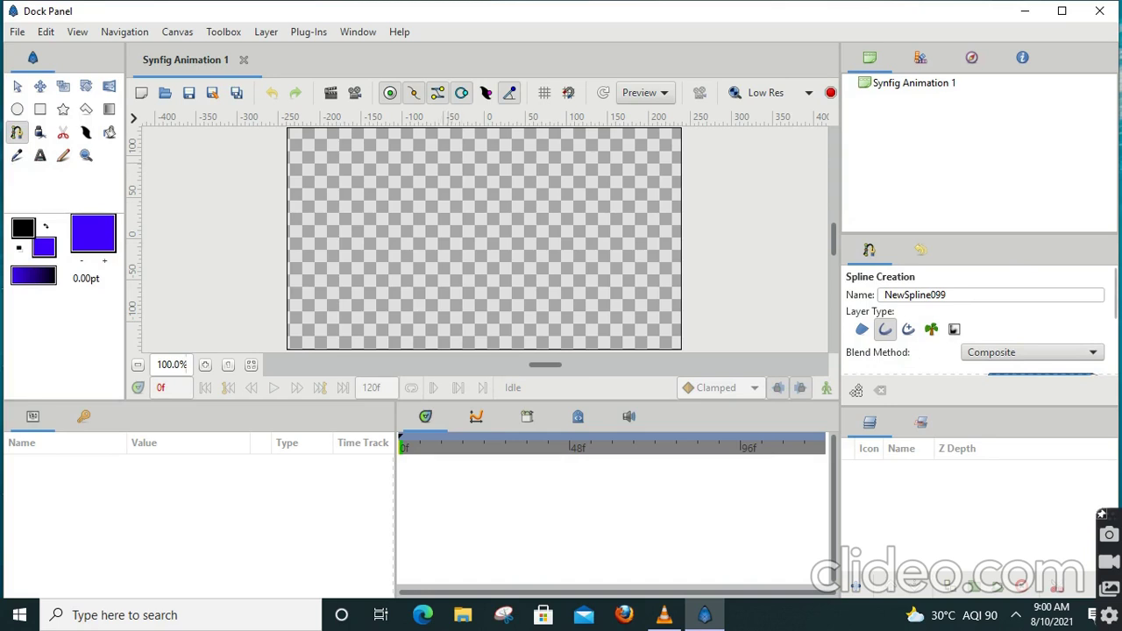
pyautogui.click(448, 163)
pyautogui.click(562, 236)
pyautogui.click(474, 308)
pyautogui.click(372, 238)
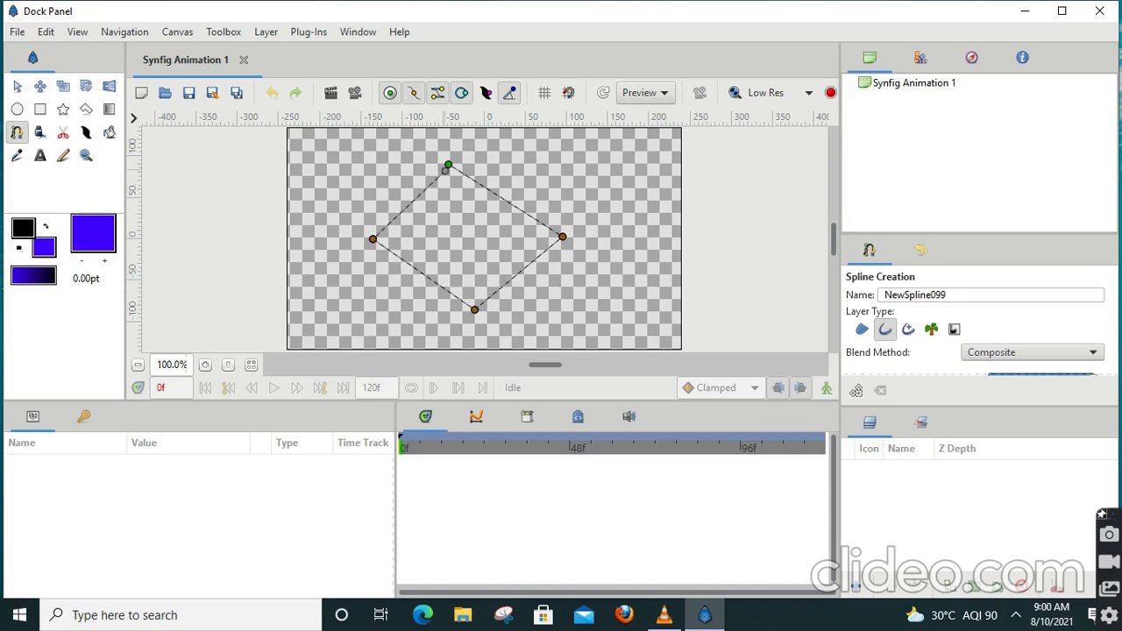
pyautogui.click(448, 164)
pyautogui.rightClick(449, 163)
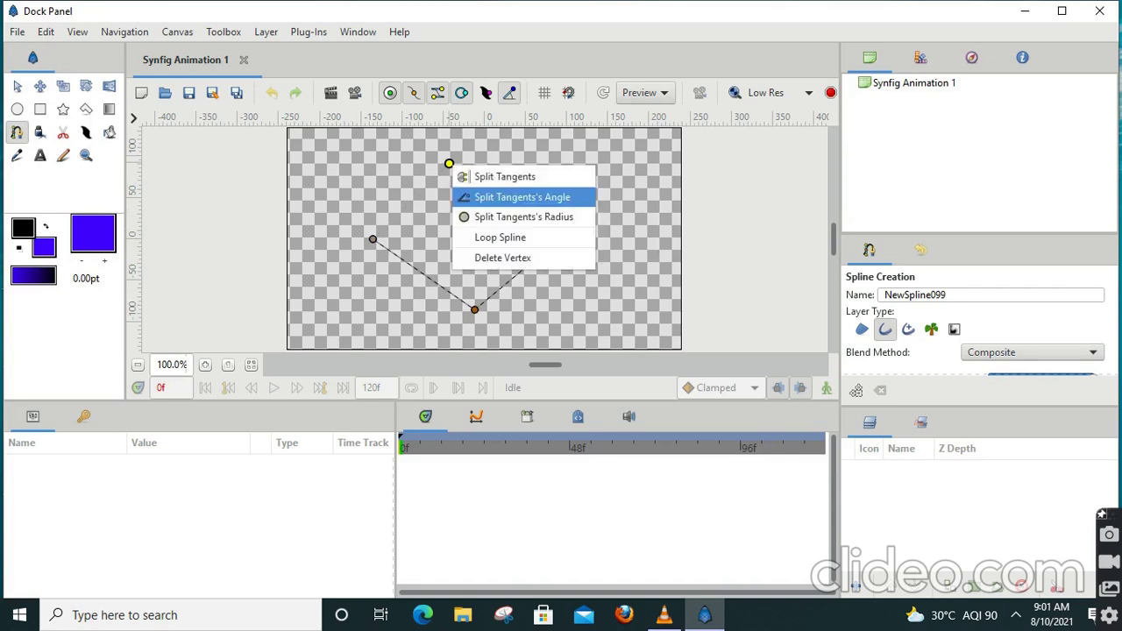
pyautogui.click(500, 237)
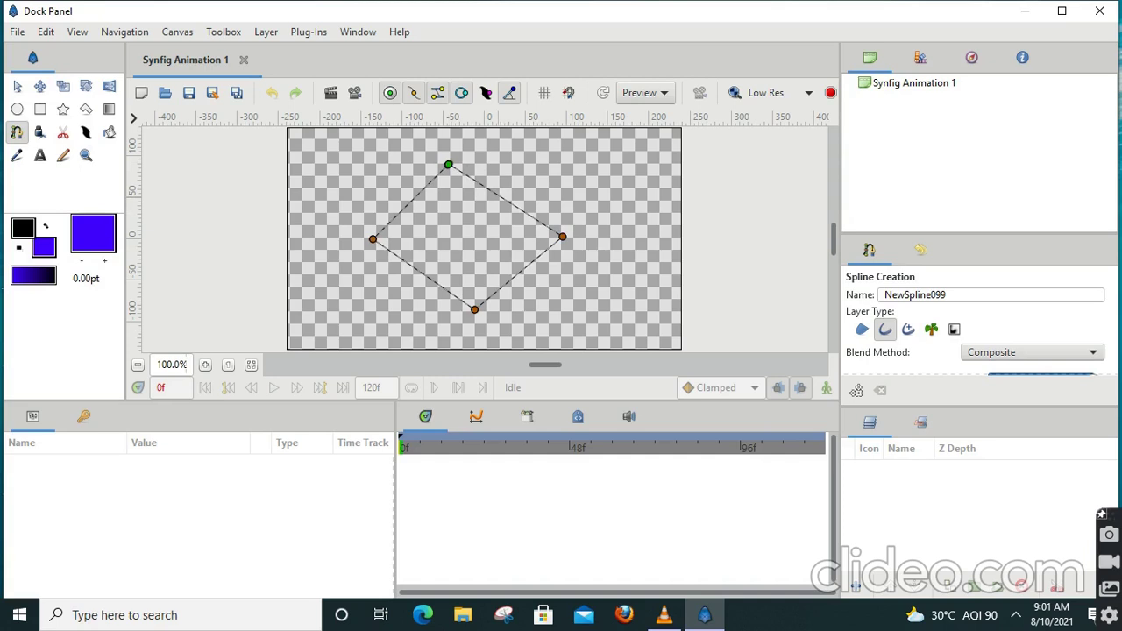
# Step: Bend the four straight sides of the diamond spline outward into curves to make a rounded closed shape
pyautogui.rightClick(500, 197)
pyautogui.click(499, 198)
pyautogui.moveTo(504, 199); pyautogui.dragTo(526, 179)
pyautogui.moveTo(510, 279); pyautogui.dragTo(533, 297)
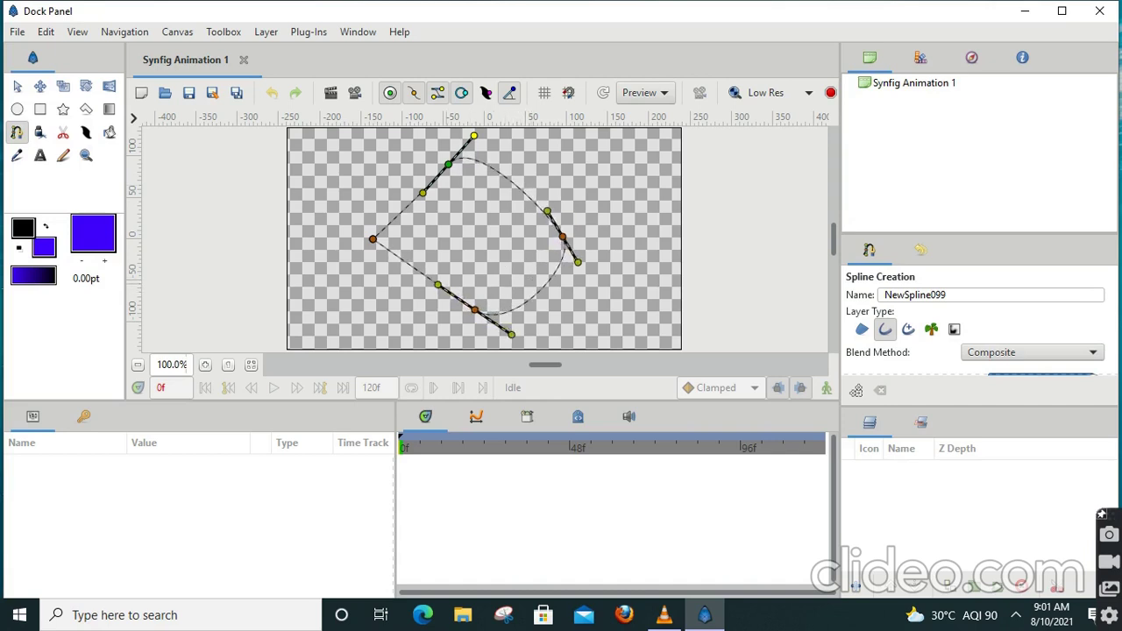
pyautogui.moveTo(427, 277); pyautogui.dragTo(391, 295)
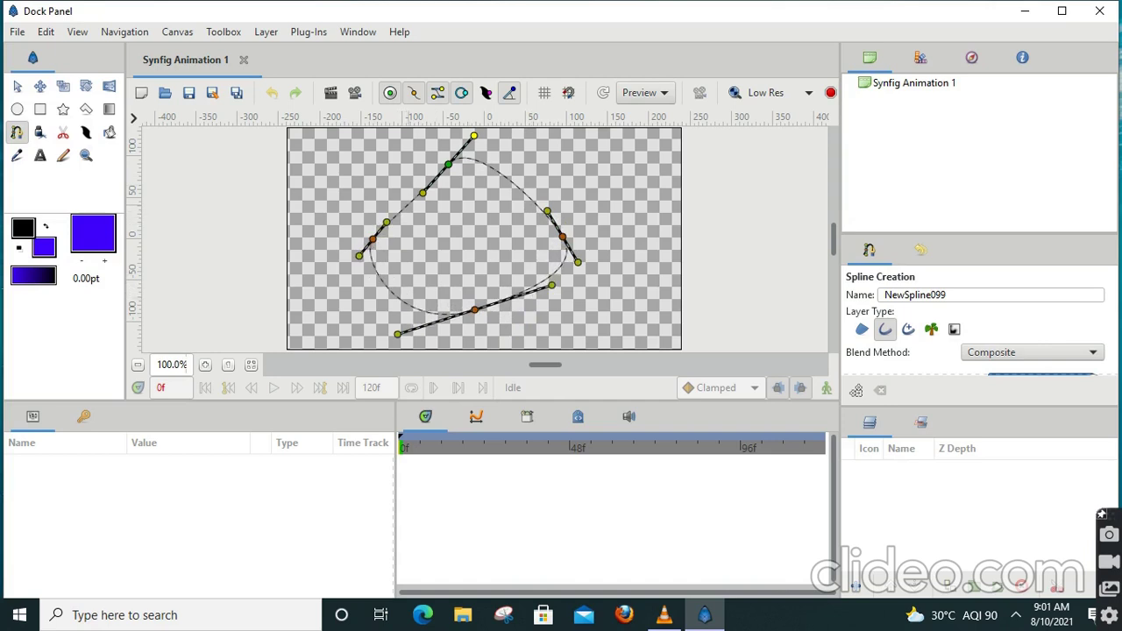
pyautogui.moveTo(407, 205); pyautogui.dragTo(383, 186)
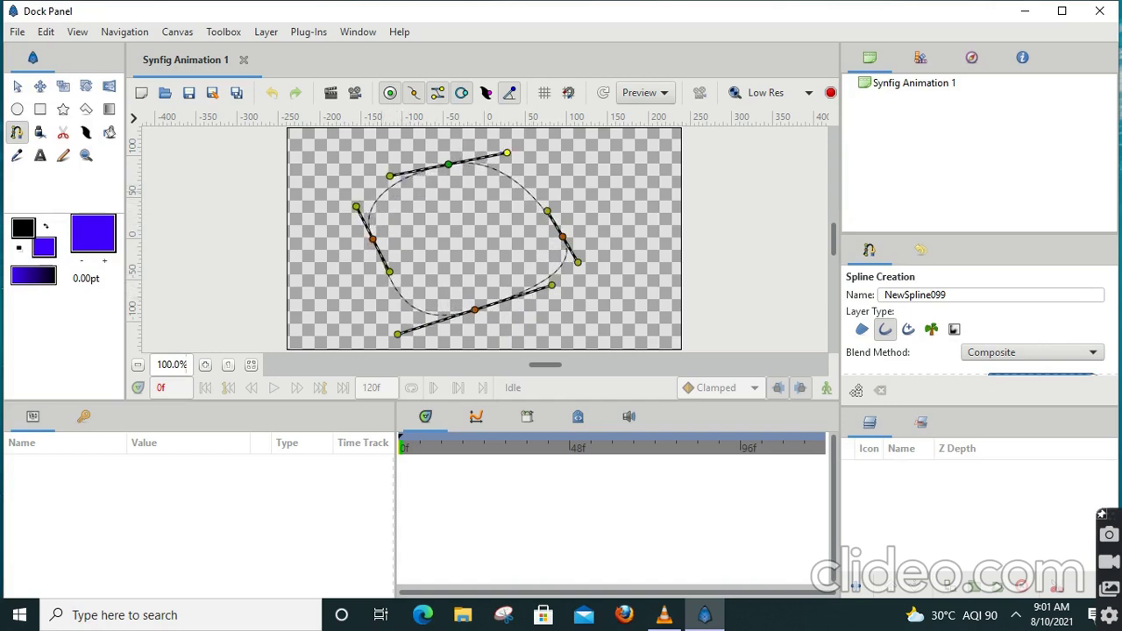
# Step: Adjust the tangents of the spline's vertices to even out the curve, and move the left vertex outward to widen the shape
pyautogui.moveTo(523, 291); pyautogui.dragTo(530, 302)
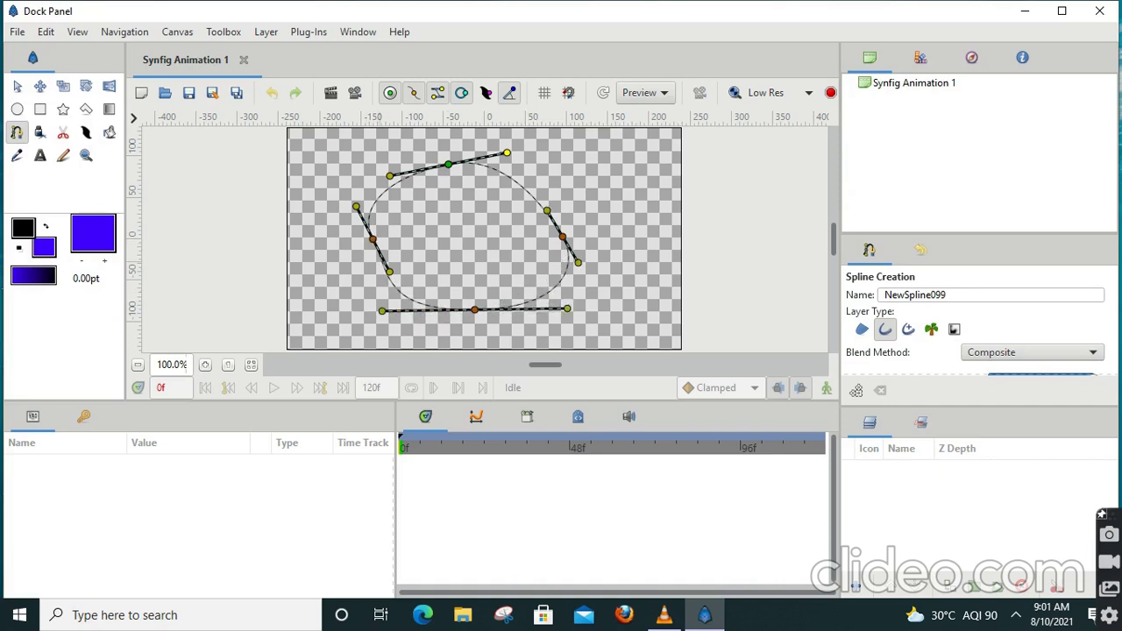
pyautogui.moveTo(389, 272); pyautogui.dragTo(367, 286)
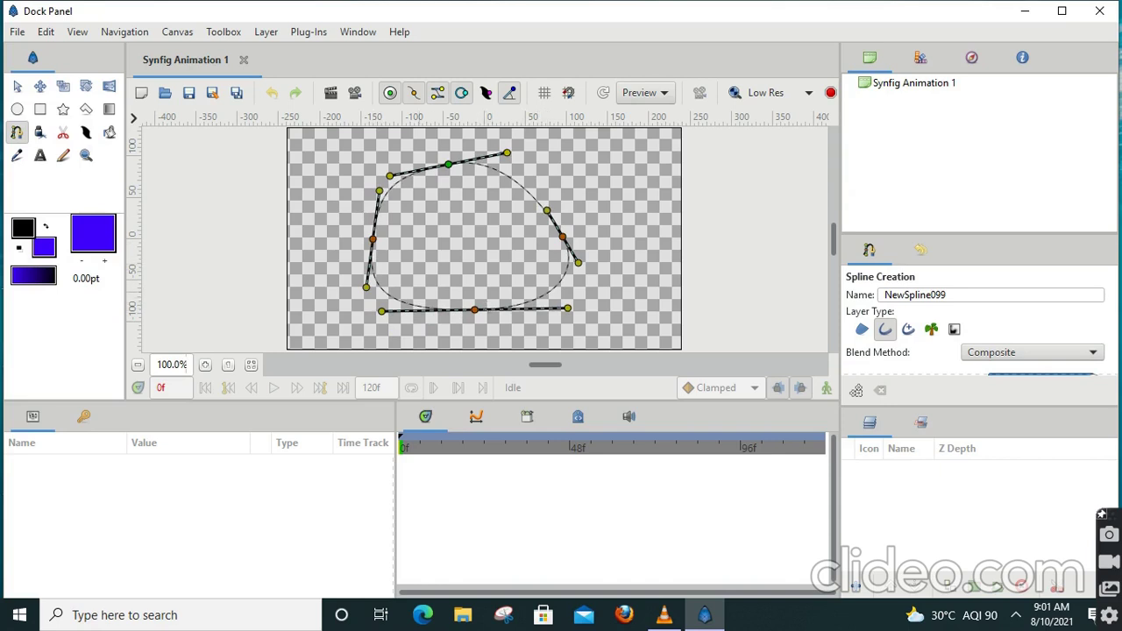
pyautogui.moveTo(381, 311); pyautogui.dragTo(386, 329)
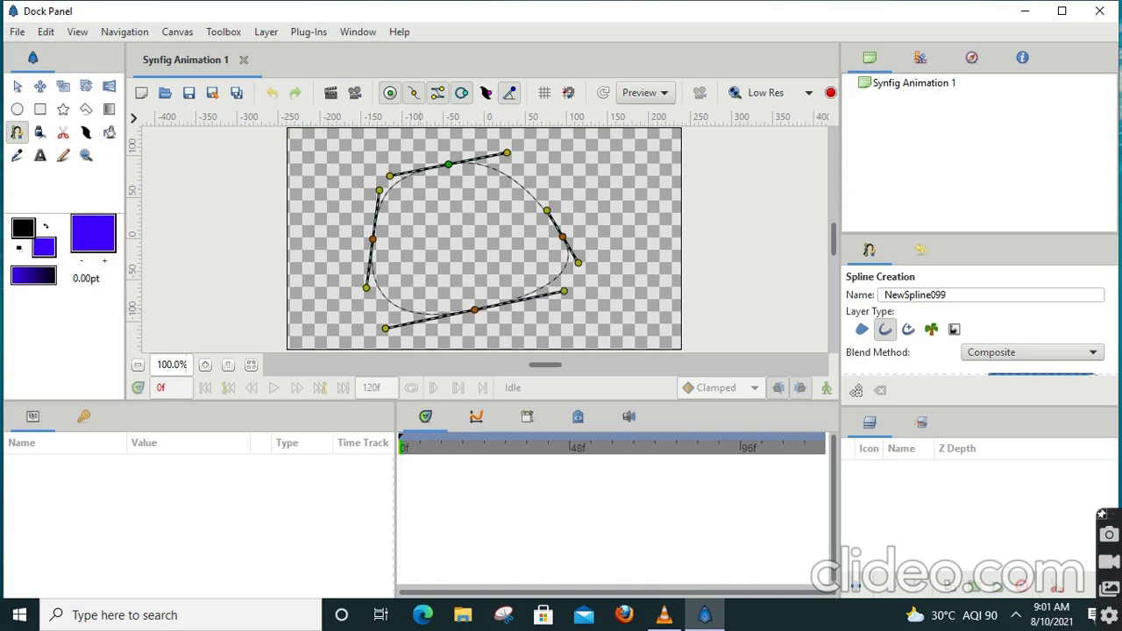
pyautogui.moveTo(564, 291); pyautogui.dragTo(575, 310)
pyautogui.moveTo(547, 211); pyautogui.dragTo(563, 194)
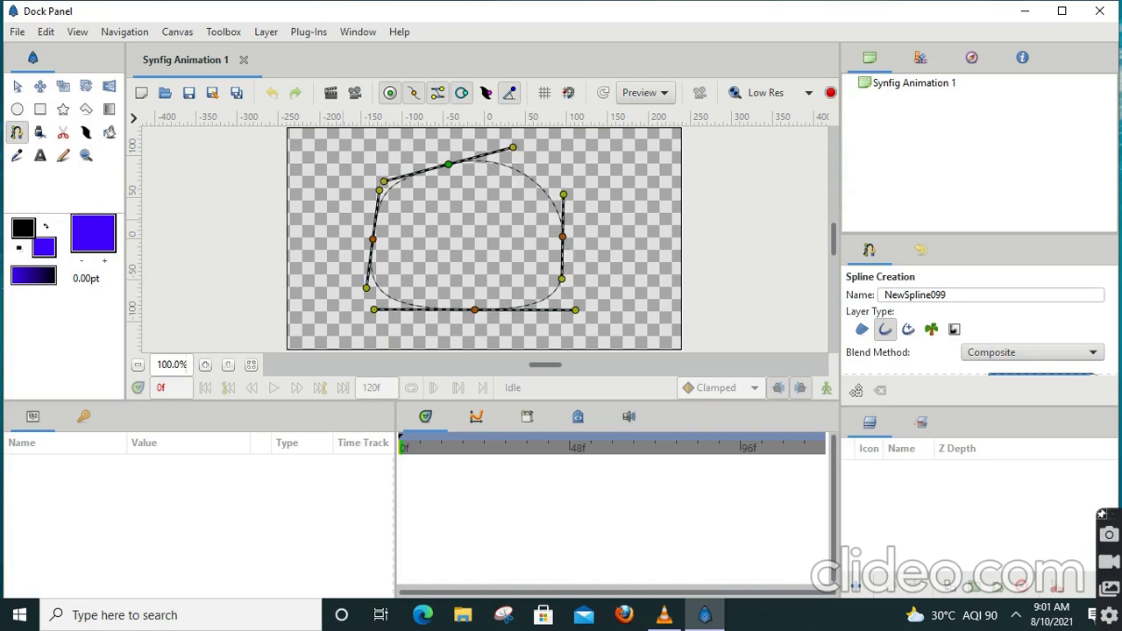
pyautogui.moveTo(380, 191); pyautogui.dragTo(371, 185)
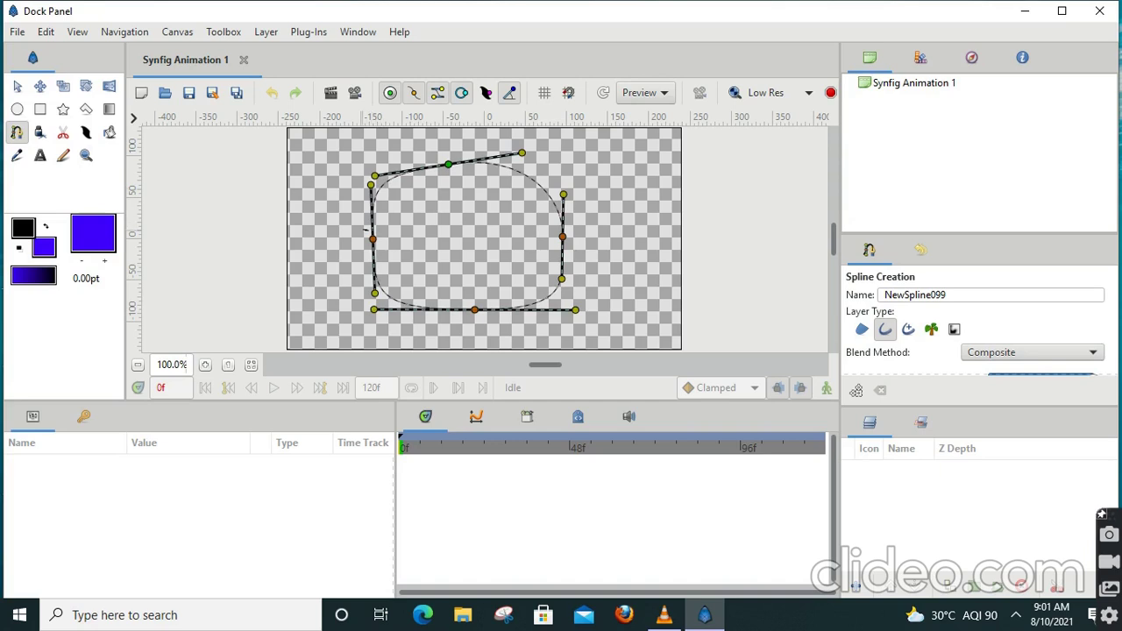
pyautogui.moveTo(375, 293); pyautogui.dragTo(358, 311)
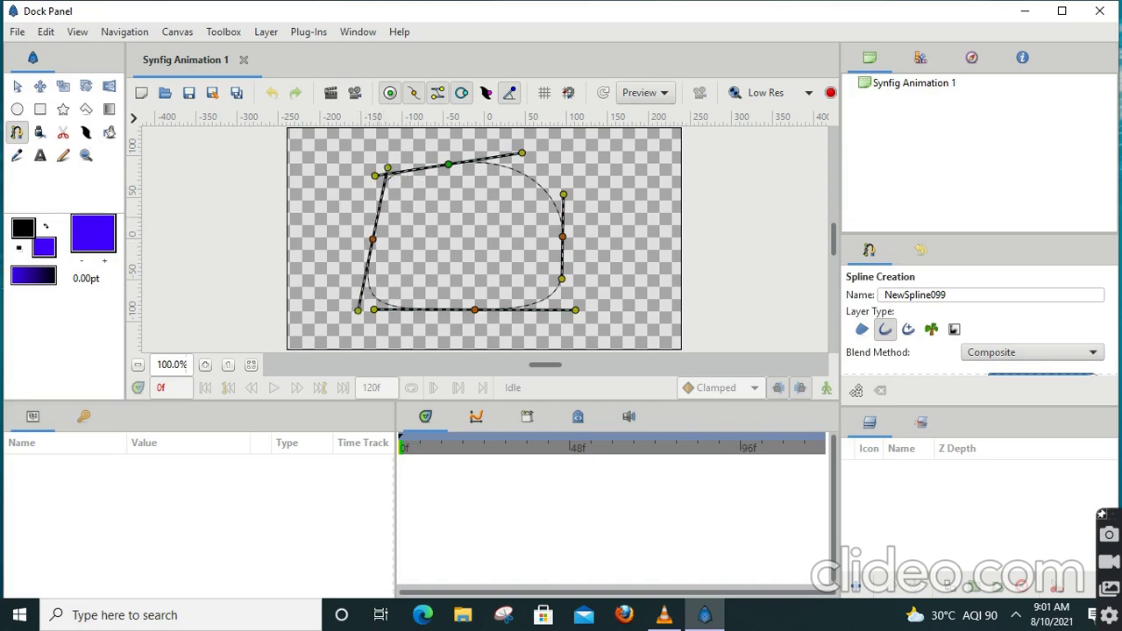
pyautogui.moveTo(372, 238); pyautogui.dragTo(321, 233)
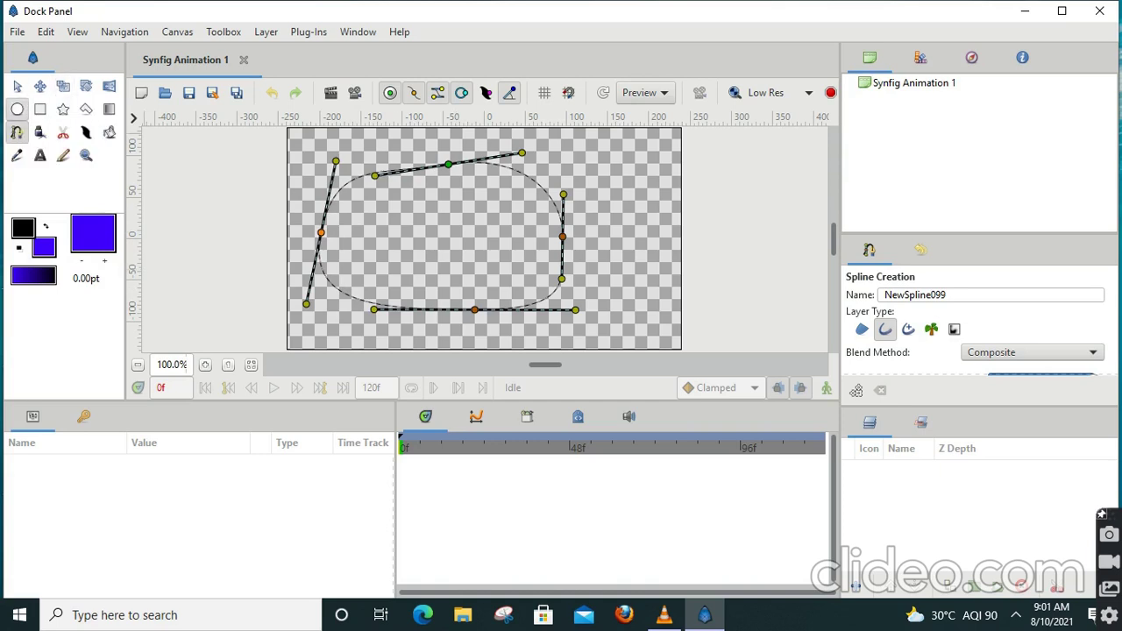
# Step: Finish the spline and draw a filled blue circle of about 20 px radius inside the upper left part of the outline
pyautogui.click(16, 109)
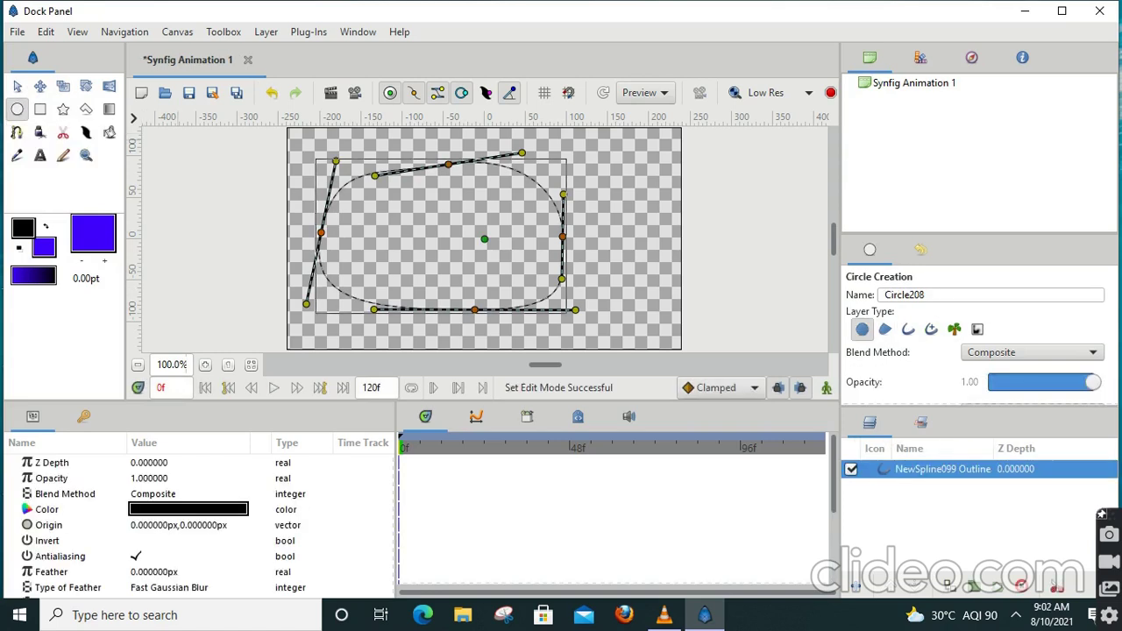
pyautogui.moveTo(417, 217); pyautogui.dragTo(432, 218)
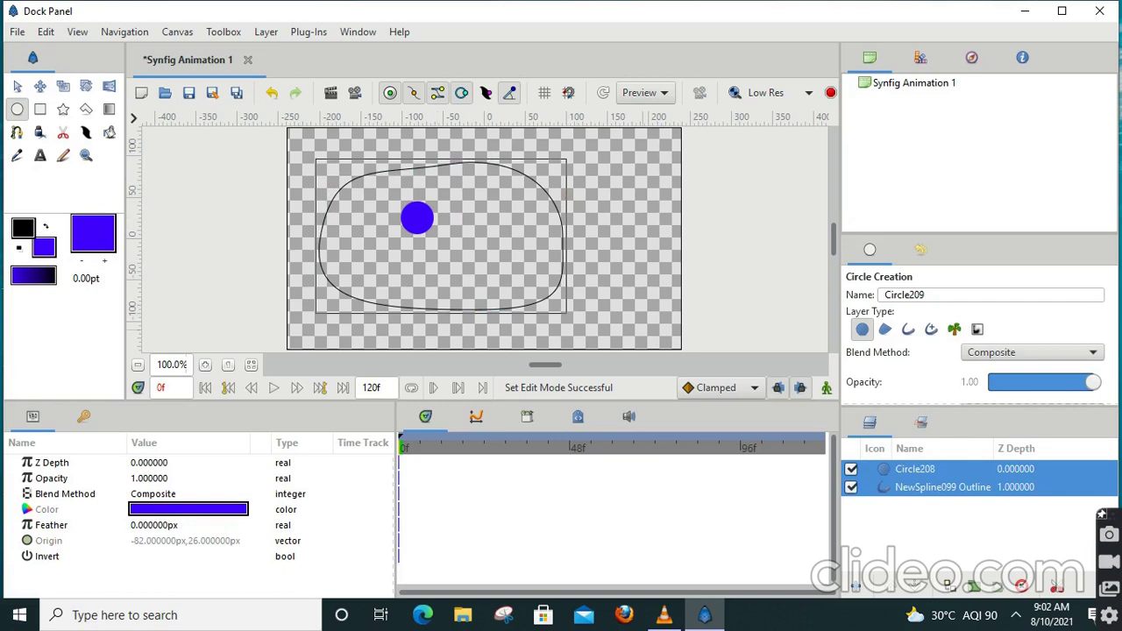
pyautogui.doubleClick(915, 468)
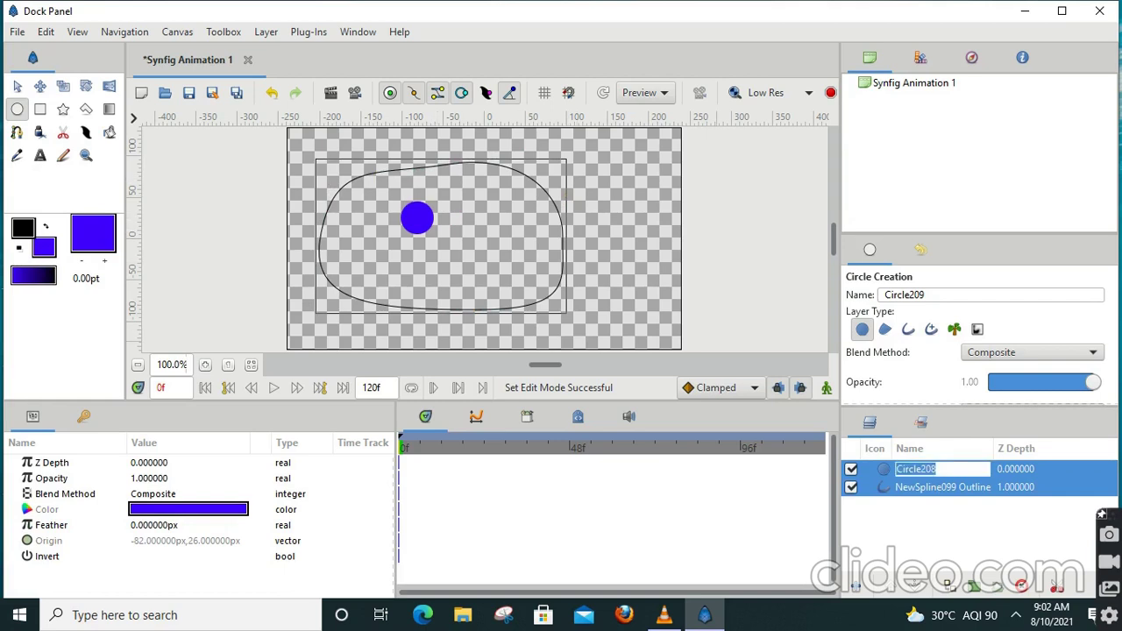
pyautogui.press('Return')
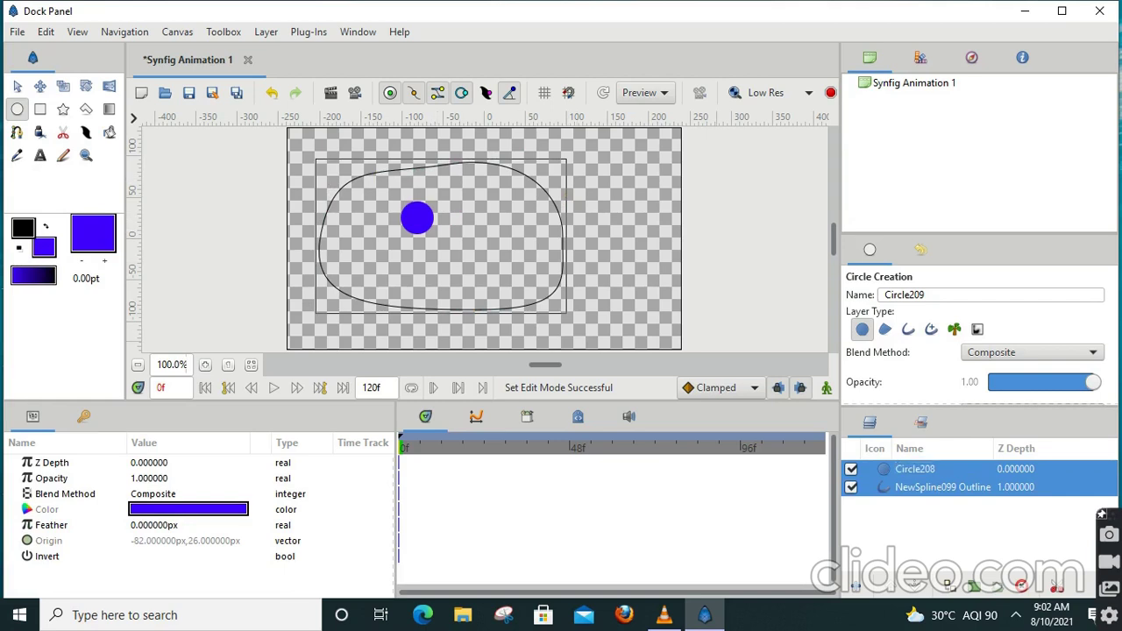
pyautogui.click(943, 487)
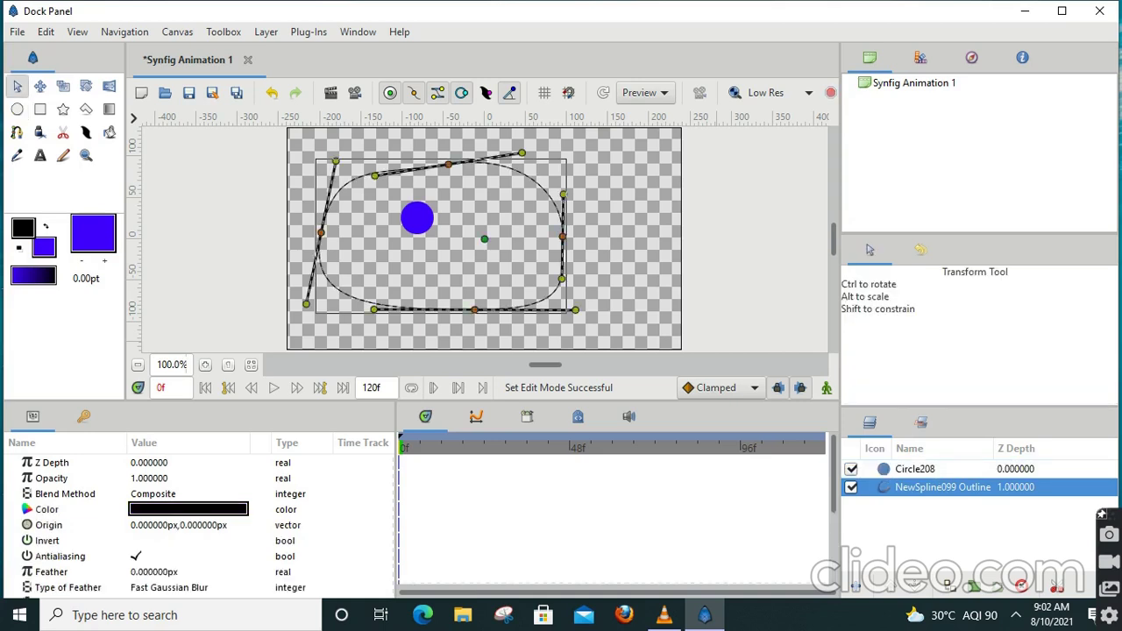
# Step: Add a Rotate transform layer directly above the circle layer
pyautogui.click(915, 469)
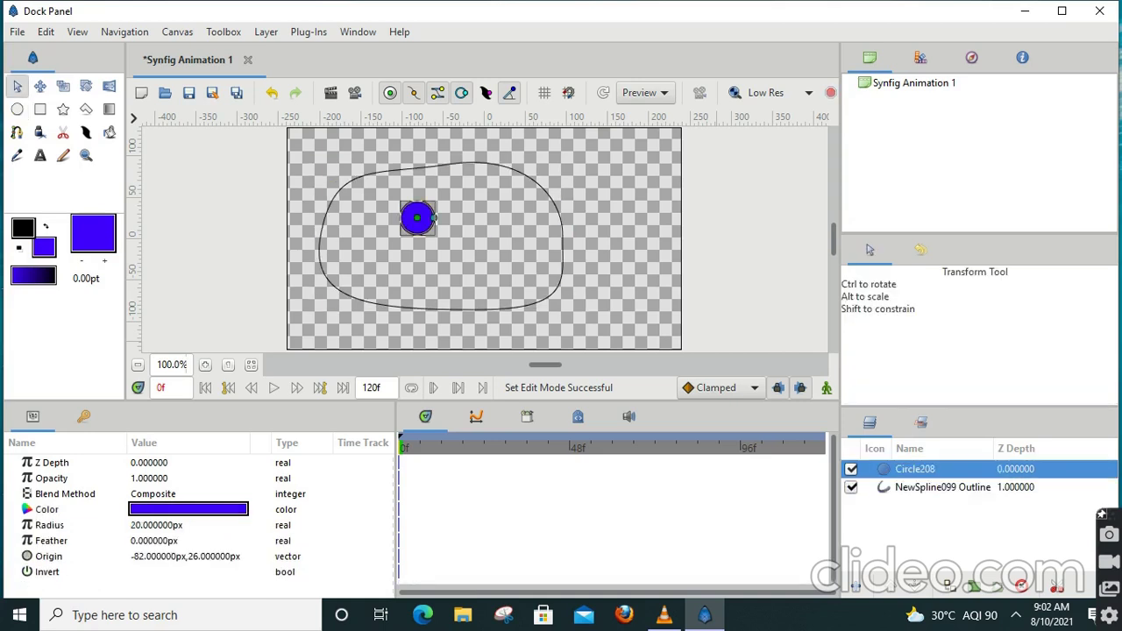
pyautogui.rightClick(934, 470)
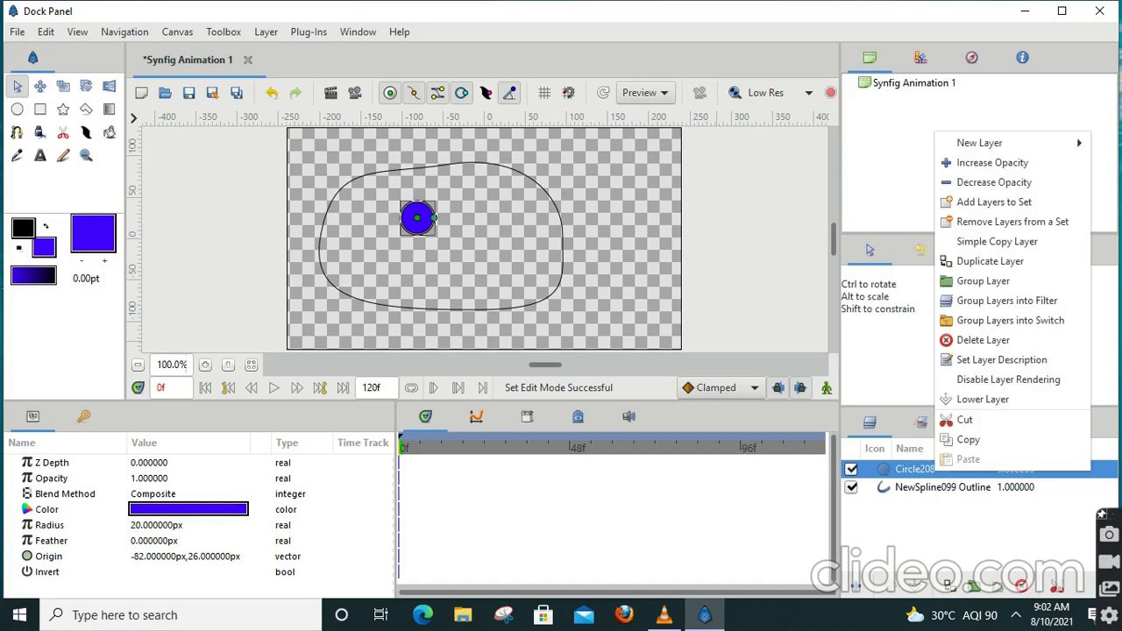
pyautogui.moveTo(979, 143)
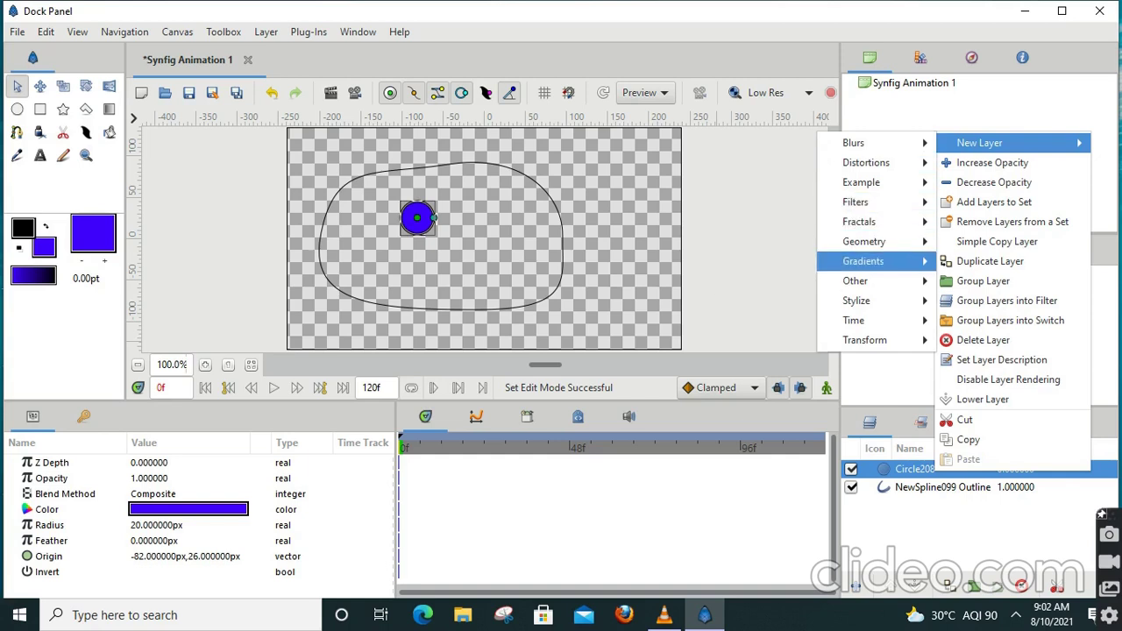
pyautogui.moveTo(864, 280)
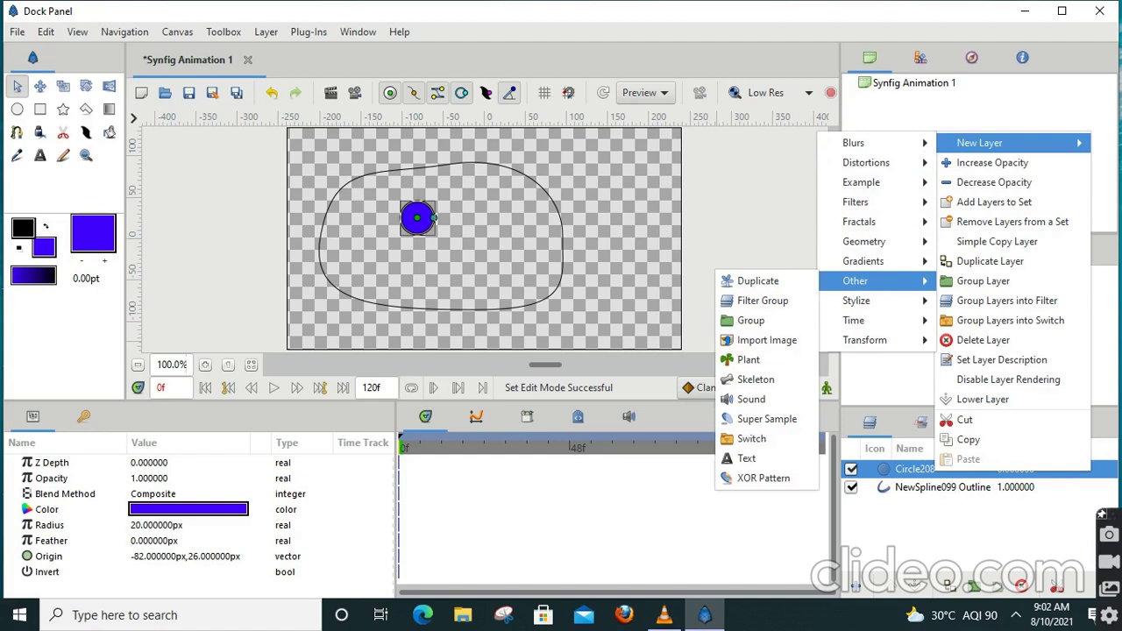
pyautogui.moveTo(866, 340)
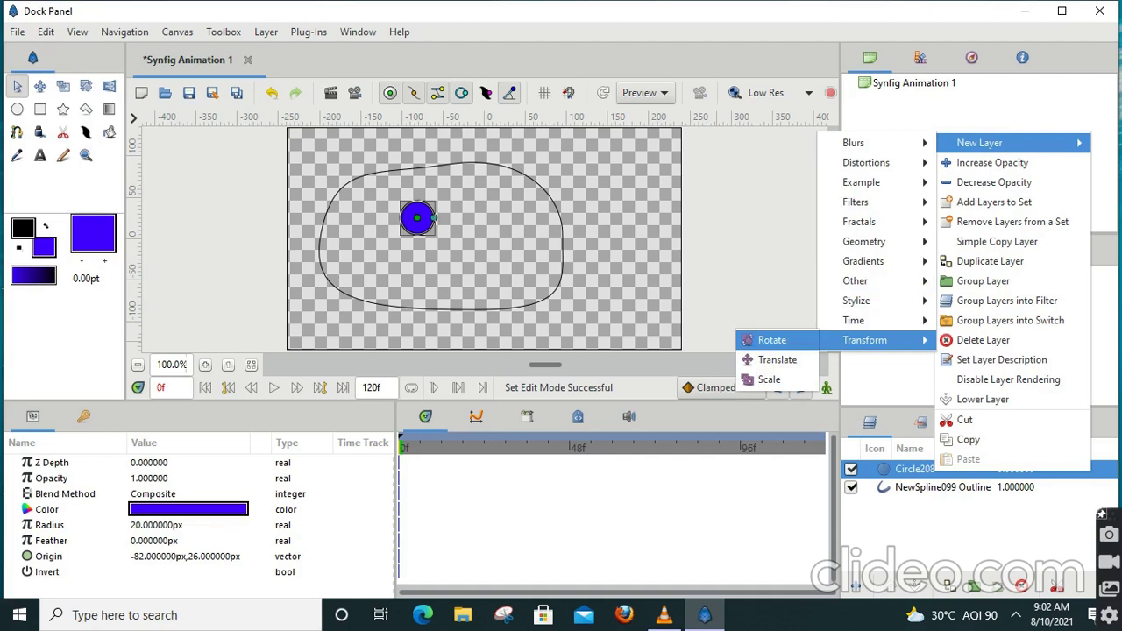
pyautogui.press('Return')
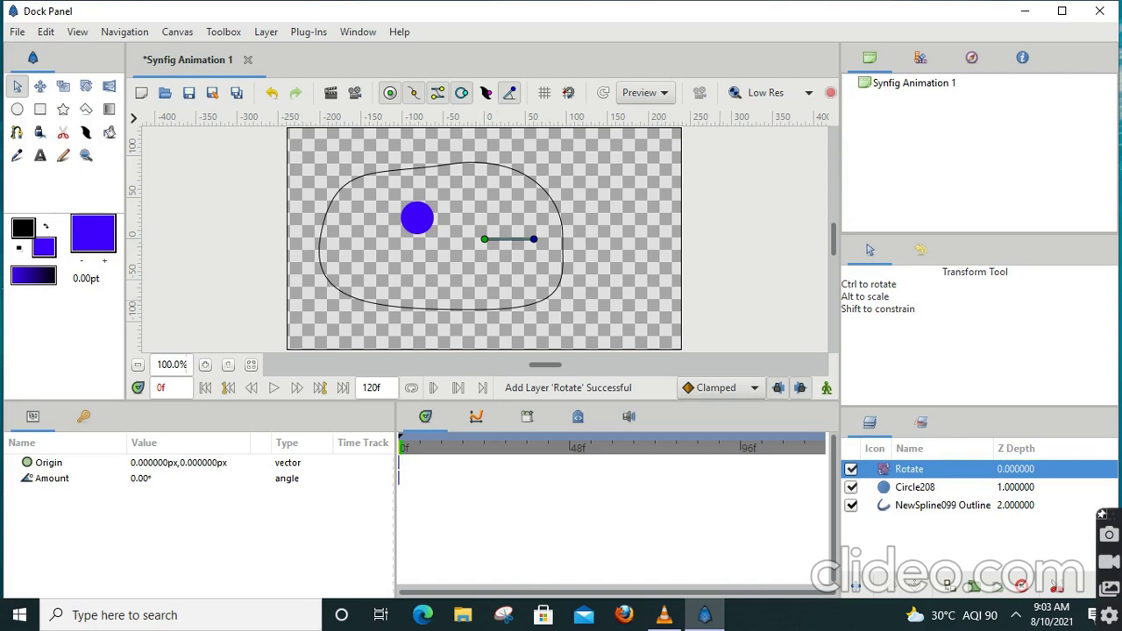
# Step: Group the Rotate layer and the circle layer together
pyautogui.keyDown('ctrl'); pyautogui.click(915, 487); pyautogui.keyUp('ctrl')
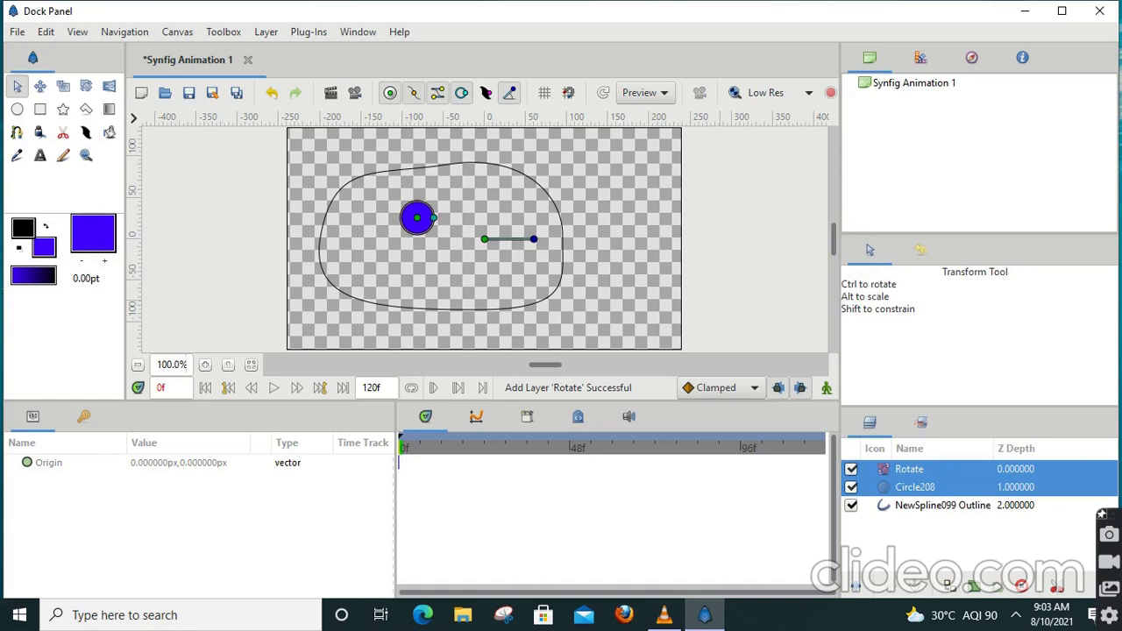
pyautogui.rightClick(949, 485)
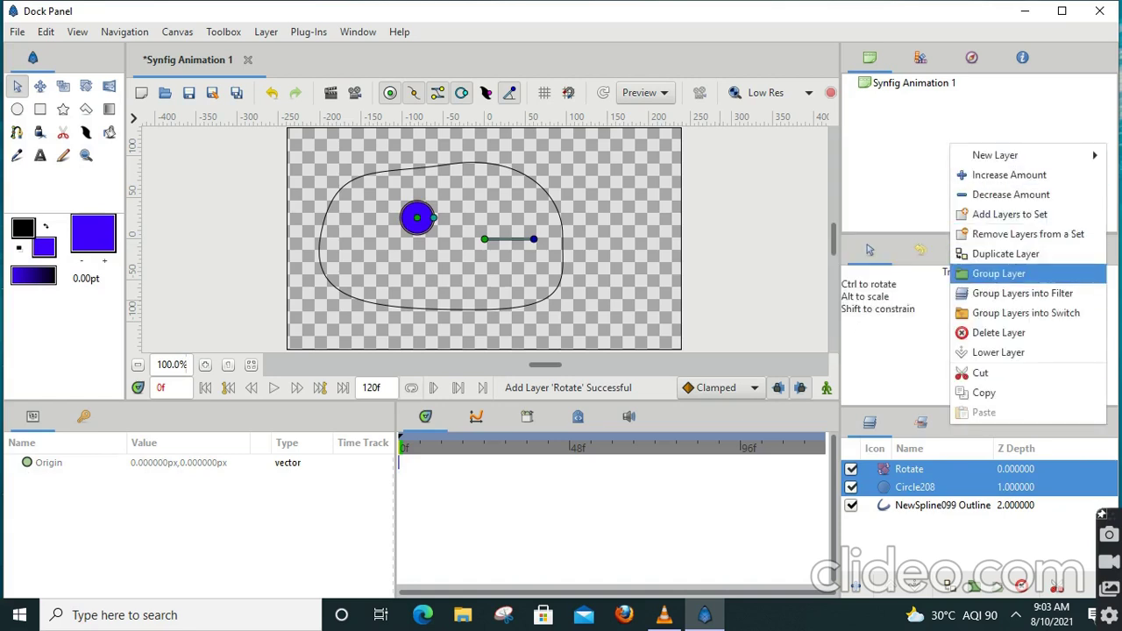
pyautogui.click(998, 274)
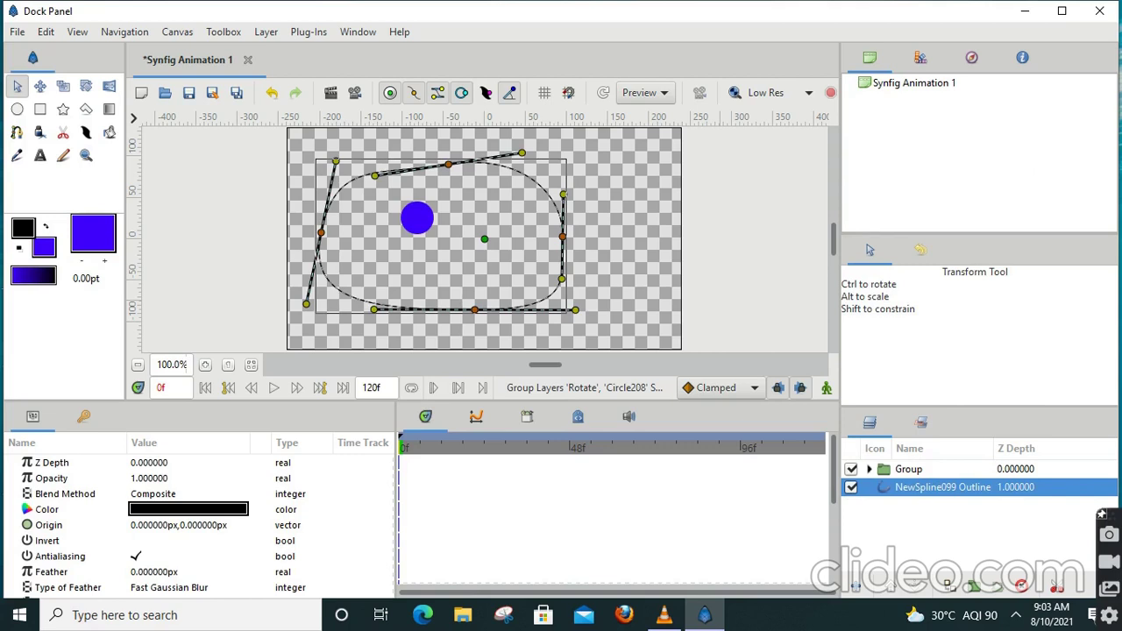
# Step: Expand the group and move the circle's origin onto the Rotate layer's origin at the canvas centre
pyautogui.click(870, 469)
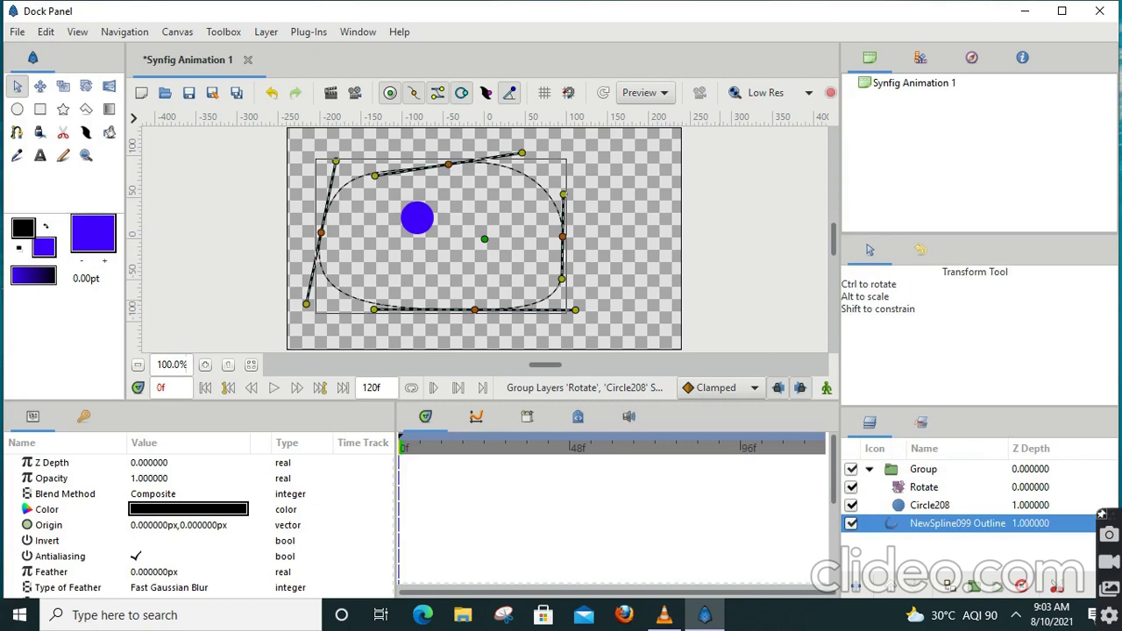
pyautogui.click(924, 488)
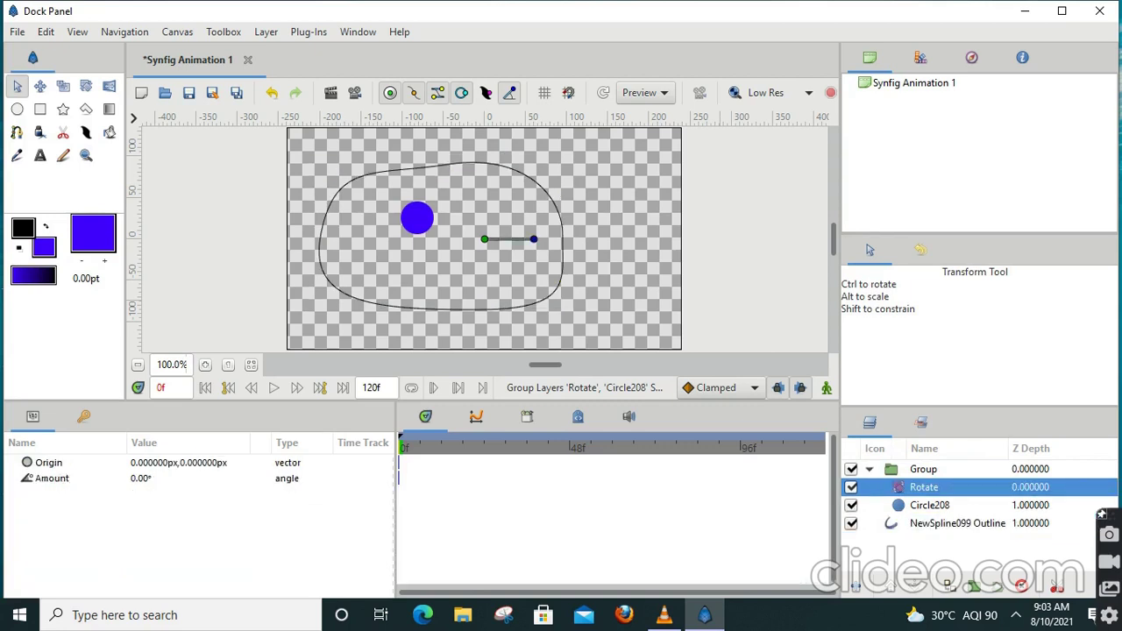
pyautogui.click(1100, 506)
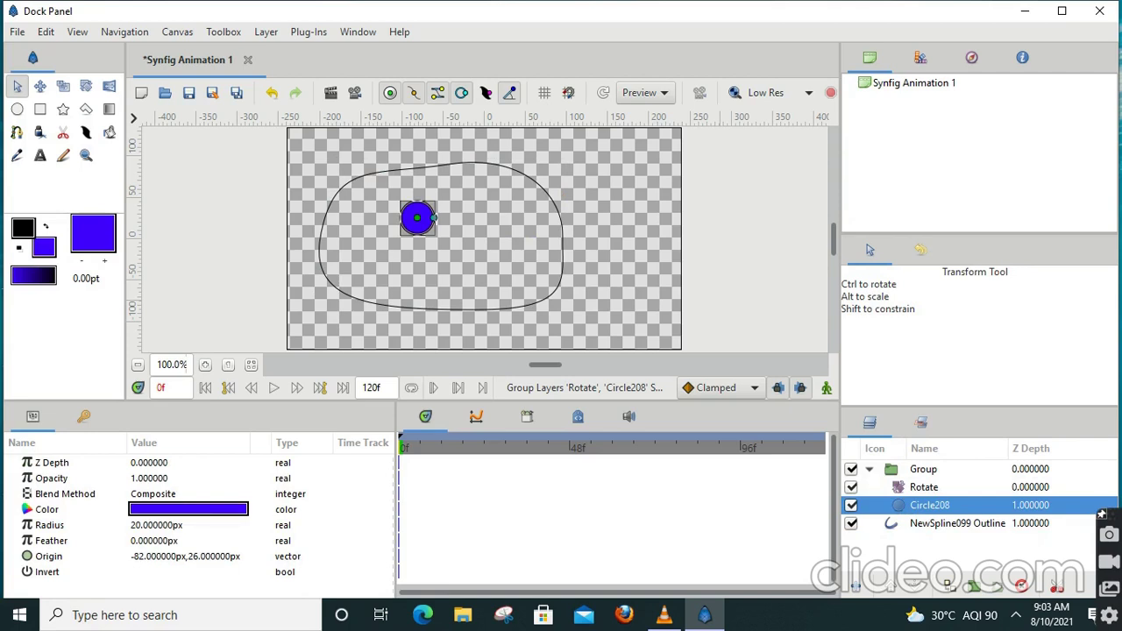
pyautogui.keyDown('ctrl'); pyautogui.click(924, 487); pyautogui.keyUp('ctrl')
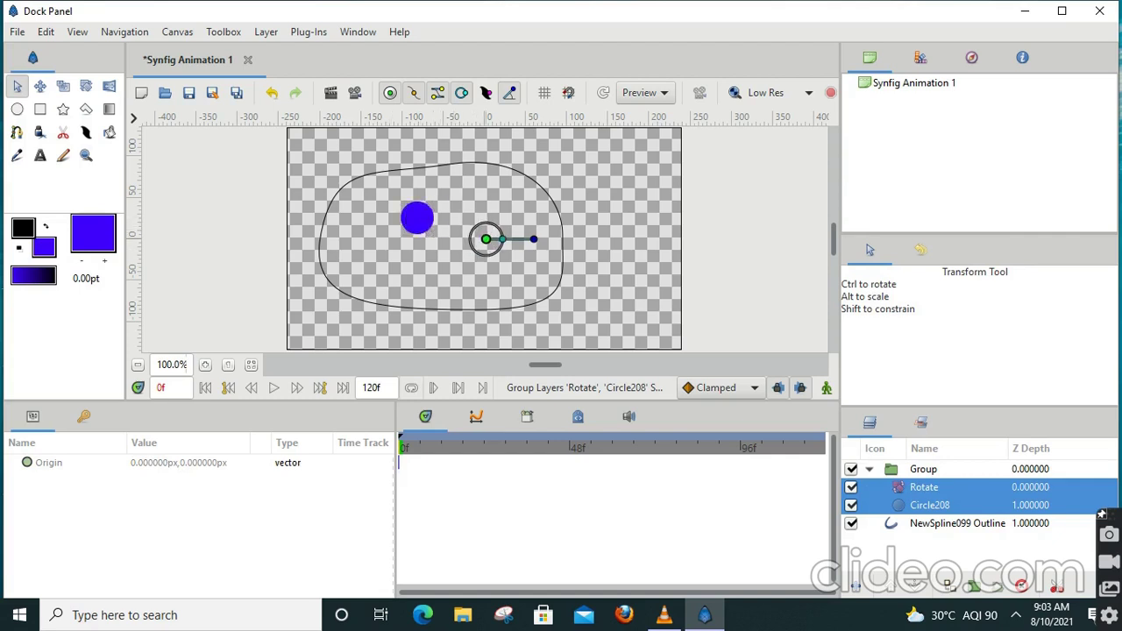
pyautogui.click(486, 238)
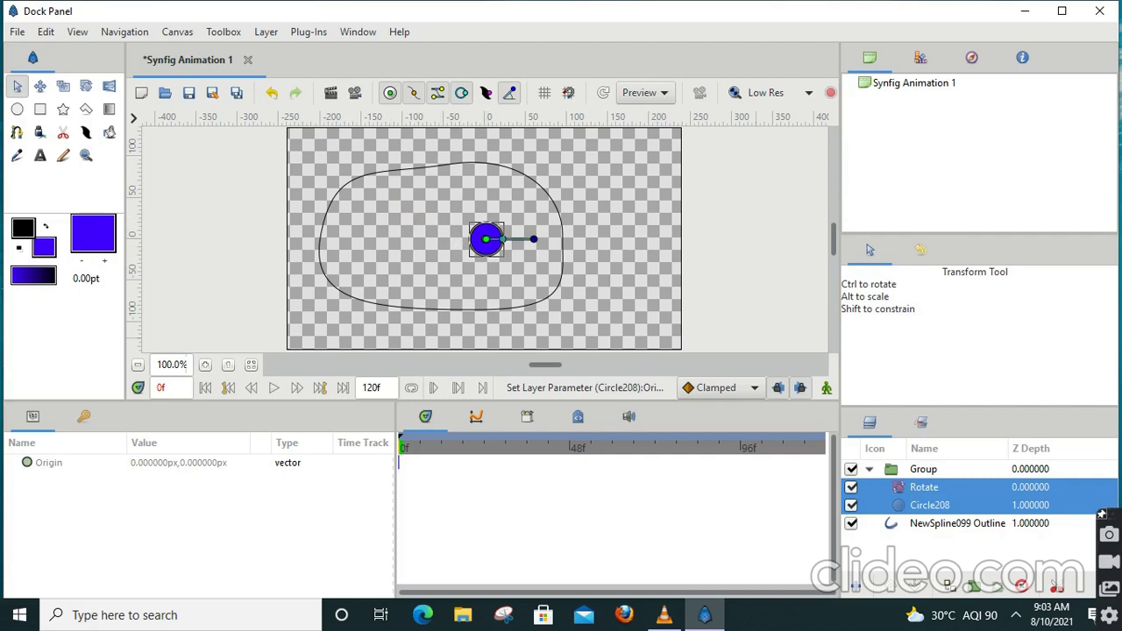
# Step: Select the group, circle and spline outline layers together and link the group's position handle to the spline
pyautogui.click(924, 469)
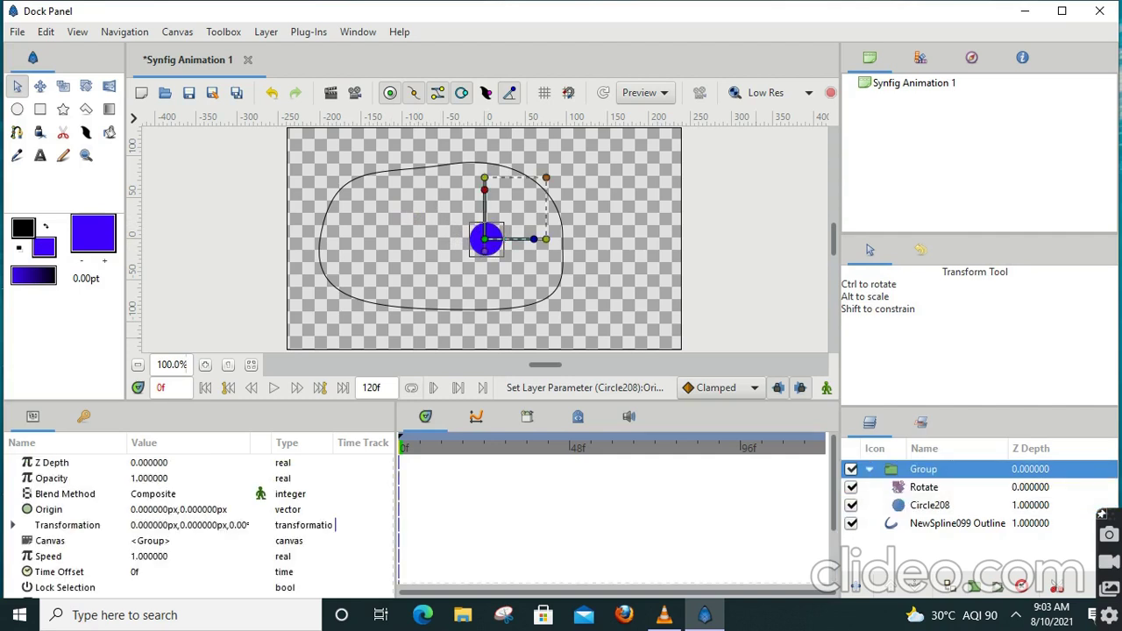
pyautogui.click(869, 470)
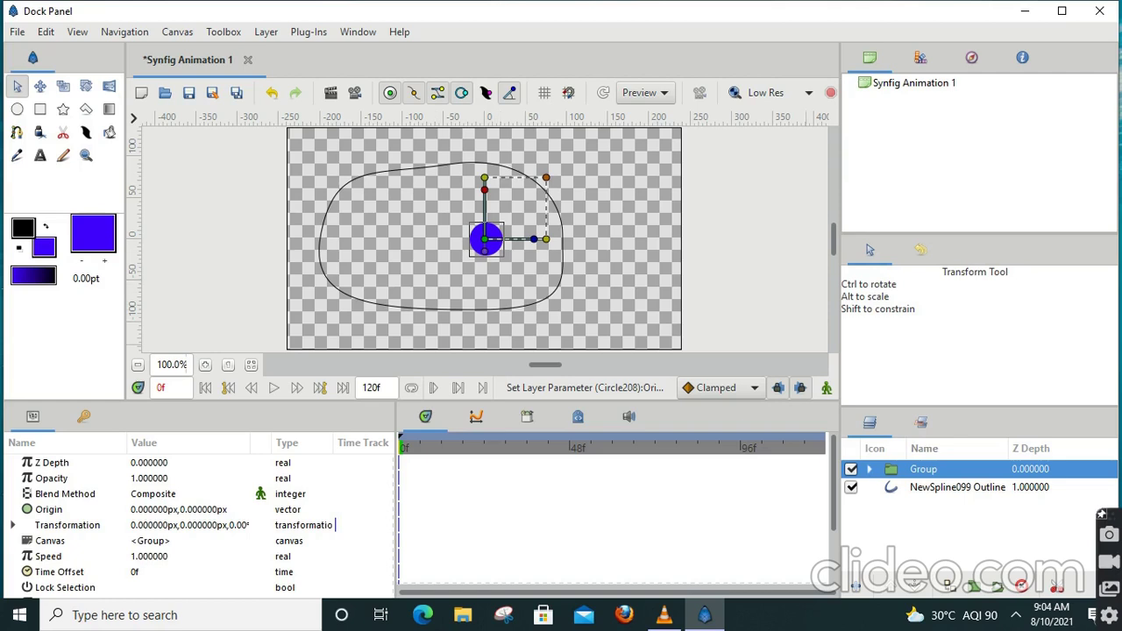
pyautogui.click(870, 469)
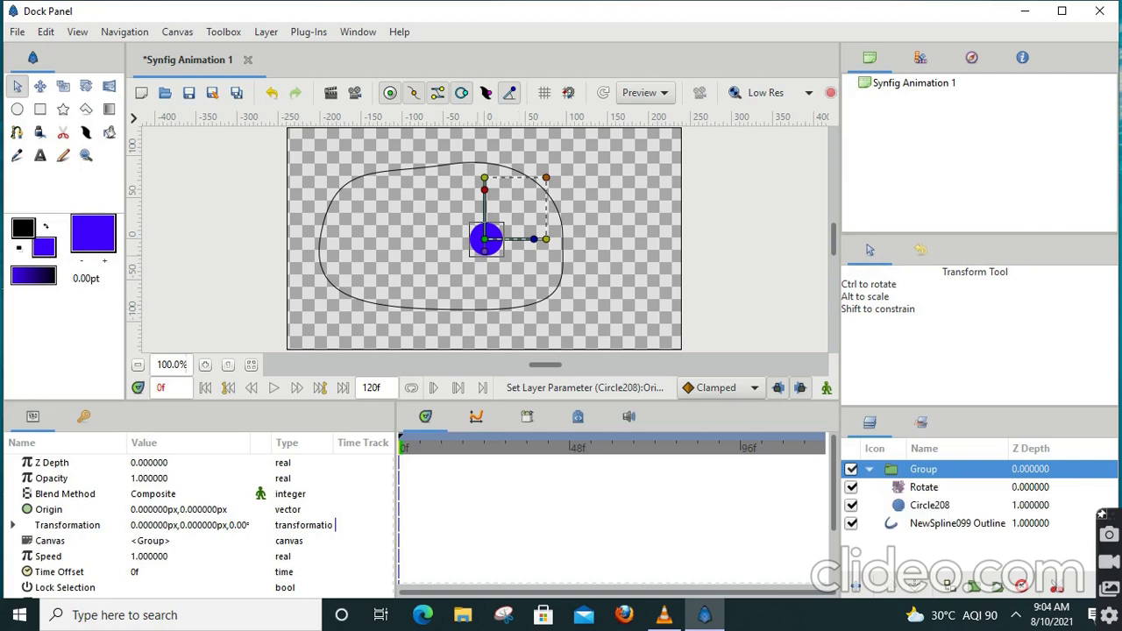
pyautogui.click(485, 239)
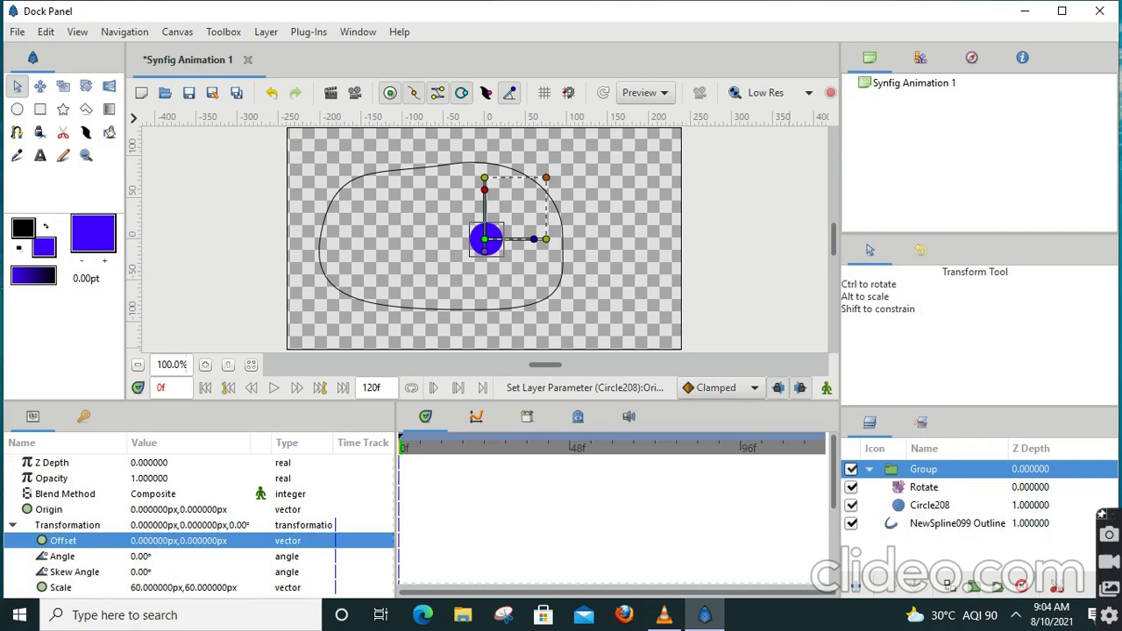
pyautogui.keyDown('ctrl'); pyautogui.click(929, 505); pyautogui.keyUp('ctrl')
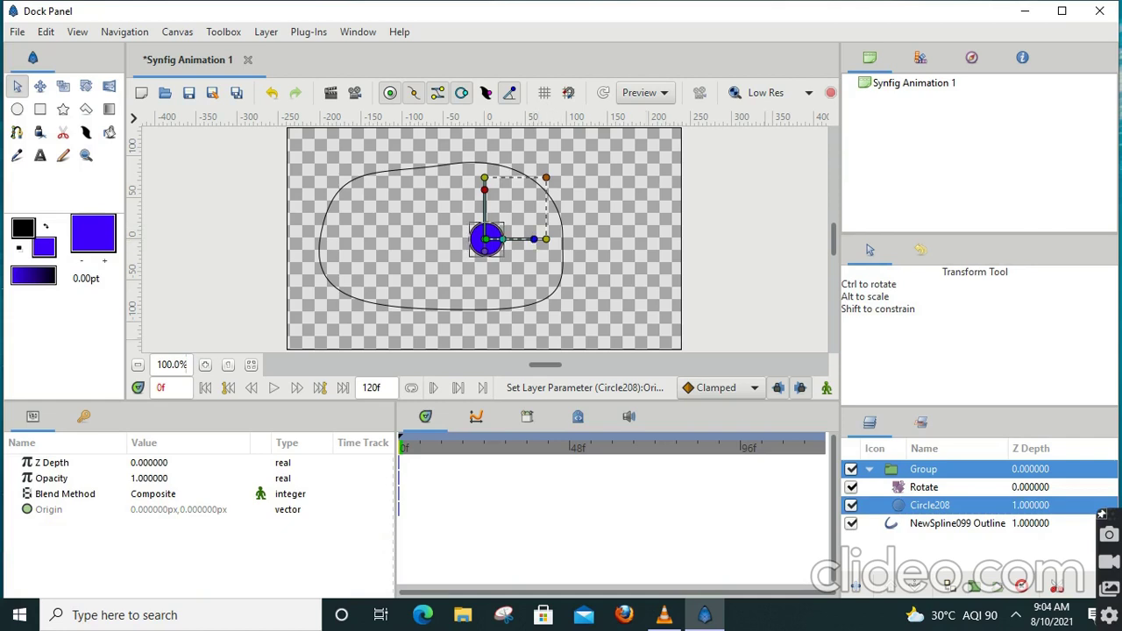
pyautogui.keyDown('ctrl'); pyautogui.click(1102, 517); pyautogui.keyUp('ctrl')
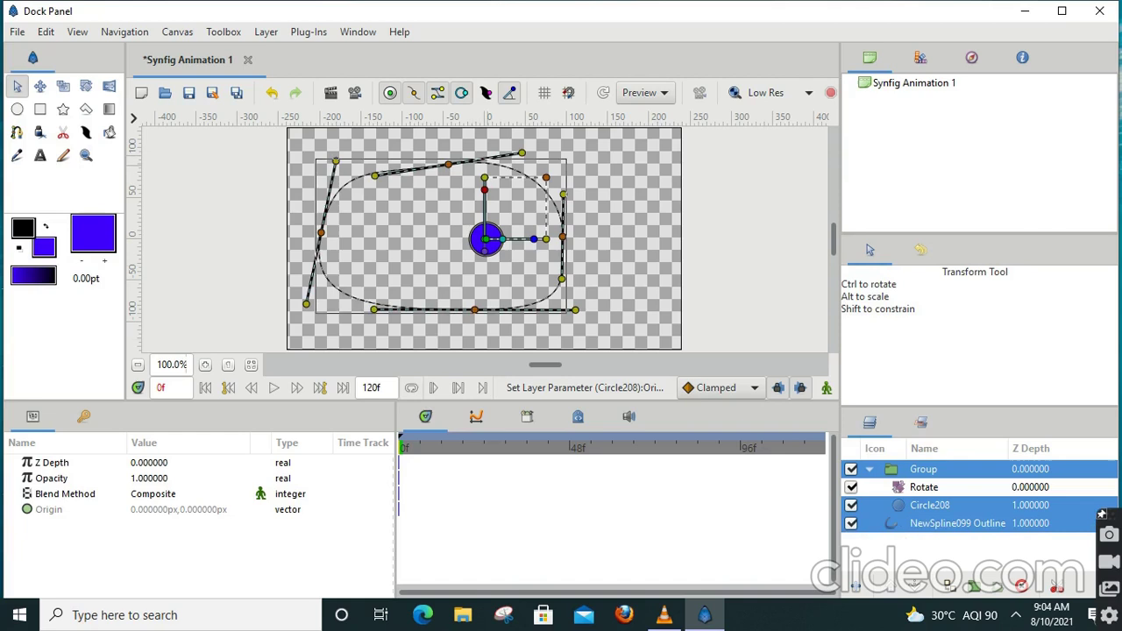
pyautogui.moveTo(522, 152); pyautogui.dragTo(523, 155)
pyautogui.rightClick(501, 167)
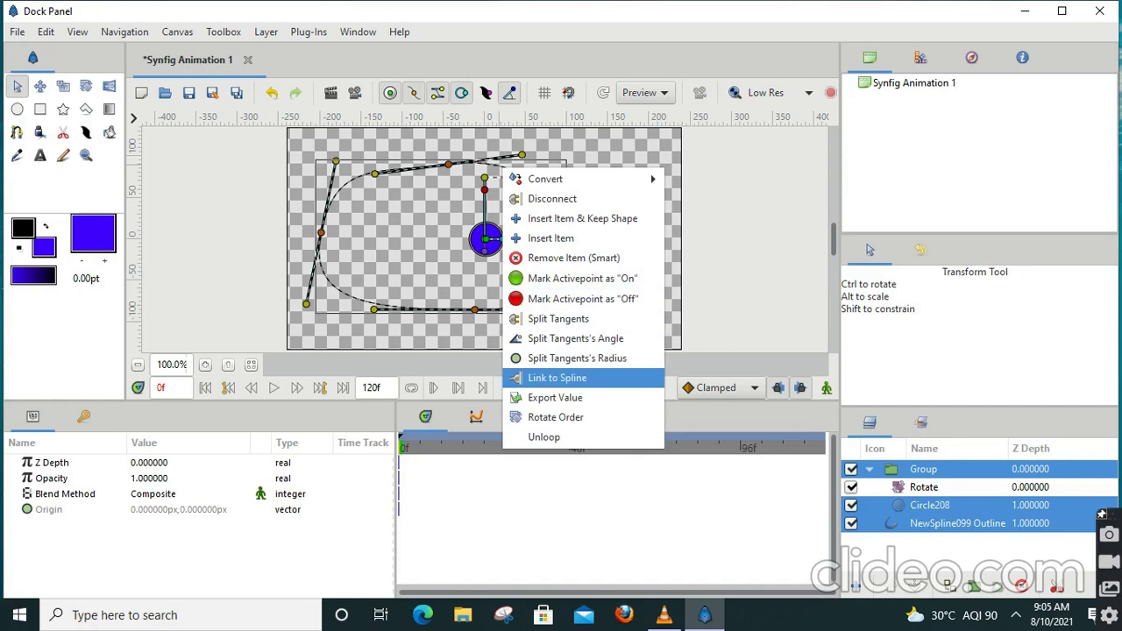
pyautogui.click(557, 377)
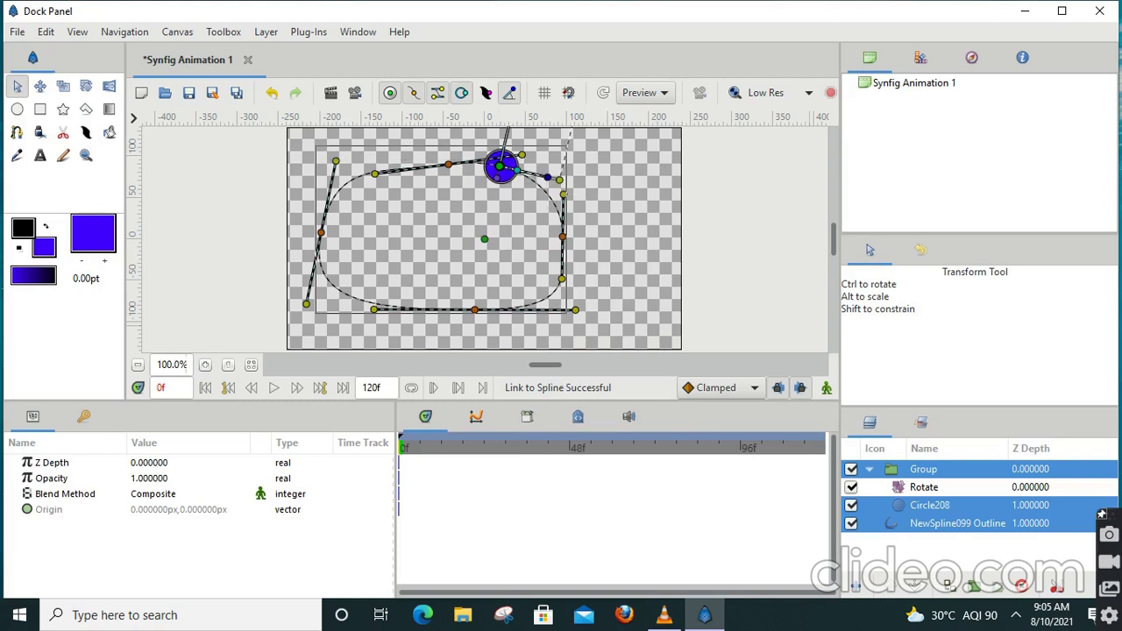
# Step: Turn on animate mode and keyframe the group at frame 0 on the upper right curve of the outline
pyautogui.click(923, 469)
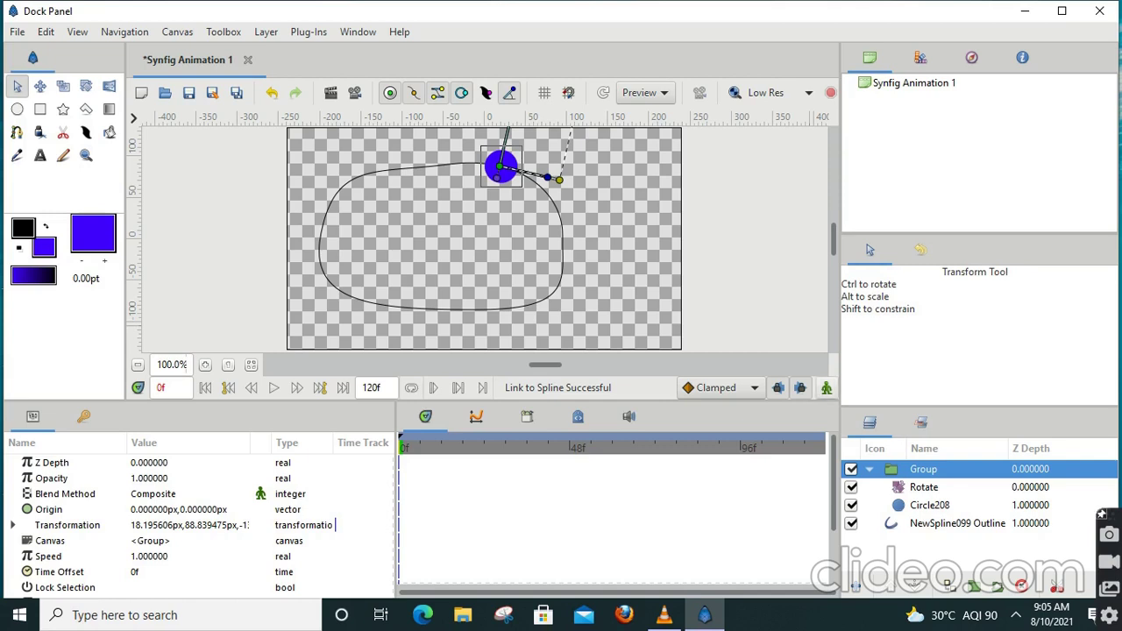
pyautogui.click(827, 387)
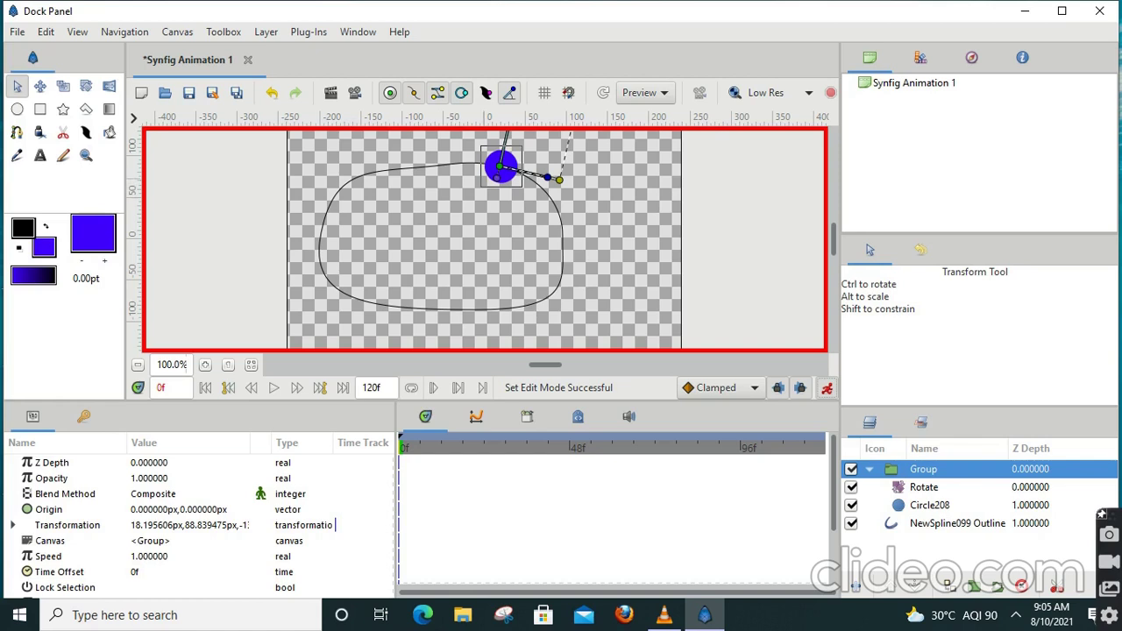
pyautogui.moveTo(499, 166); pyautogui.dragTo(533, 180)
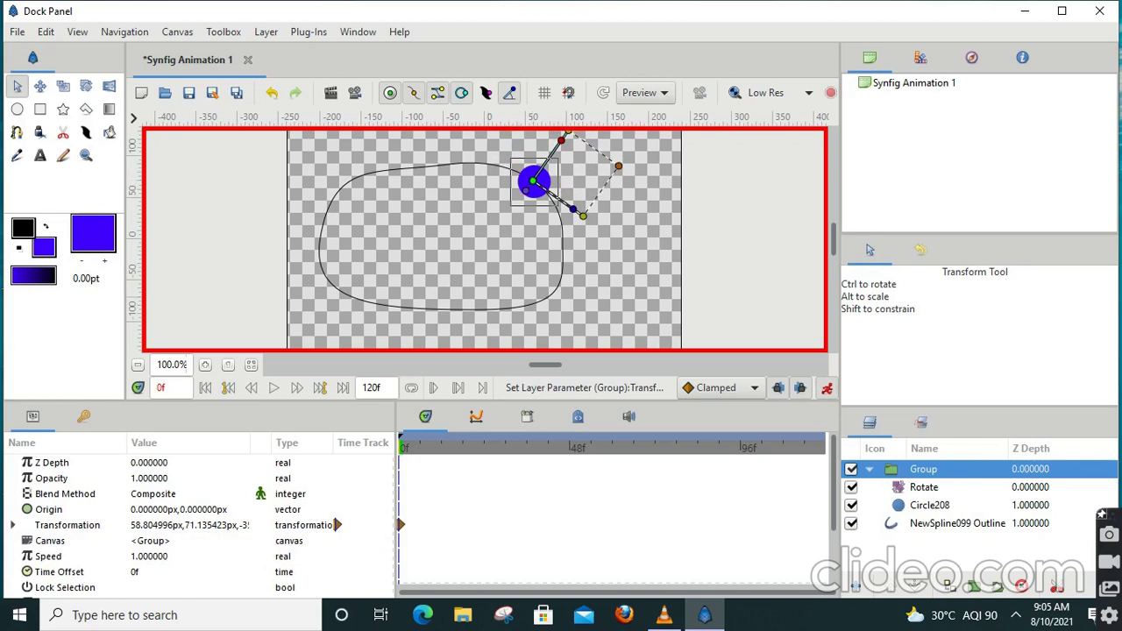
# Step: Go to 1s and slide the group along the spline to the lower right part of the outline
pyautogui.click(167, 388)
pyautogui.press('BackSpace')
pyautogui.press('BackSpace')
pyautogui.write('1s')
pyautogui.press('Return')
pyautogui.moveTo(535, 183)
pyautogui.mouseDown()
pyautogui.moveTo(561, 277)
pyautogui.moveTo(518, 306)
pyautogui.mouseUp()
# Step: Go to 2s and slide the group along the spline to the lower left curve of the outline
pyautogui.click(178, 388)
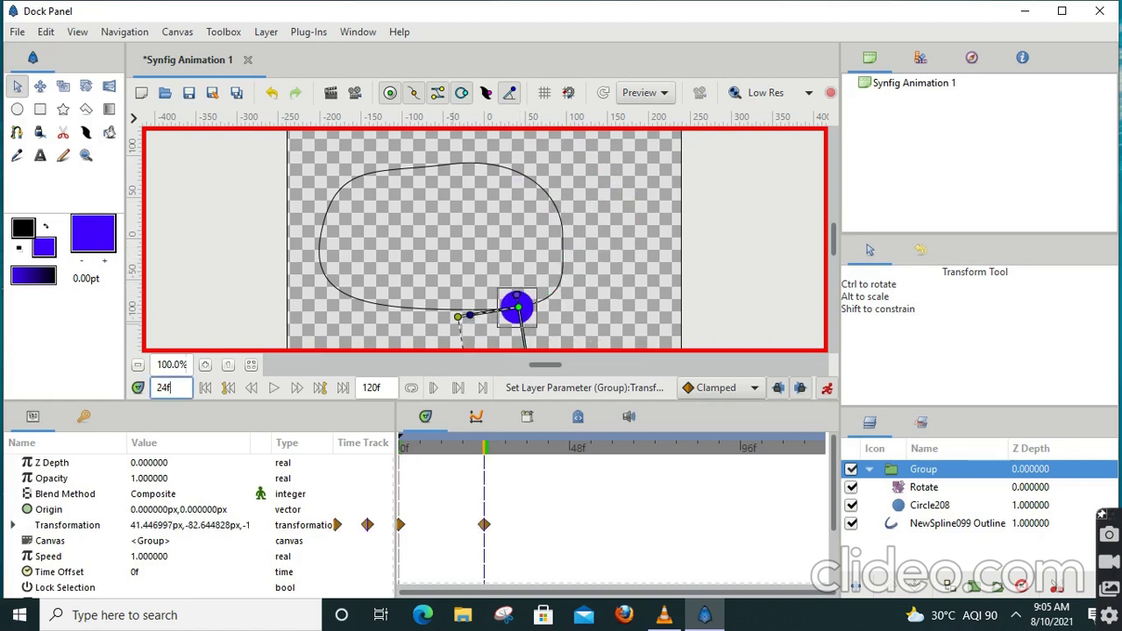
pyautogui.press('BackSpace')
pyautogui.press('BackSpace')
pyautogui.press('BackSpace')
pyautogui.write('2s')
pyautogui.press('Return')
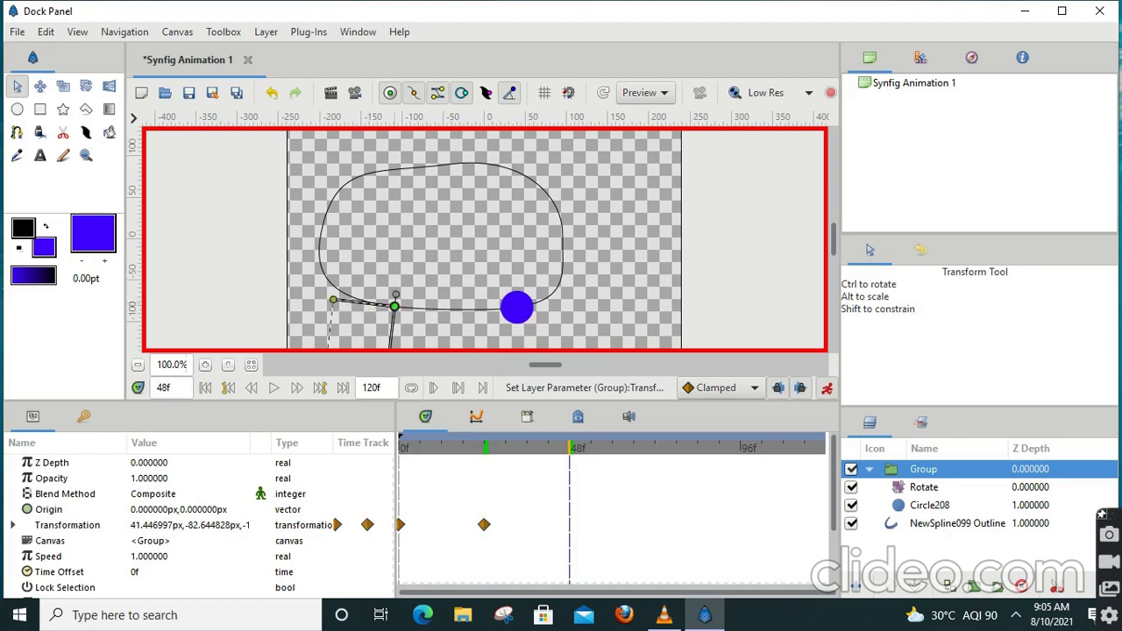
pyautogui.moveTo(333, 286); pyautogui.dragTo(333, 284)
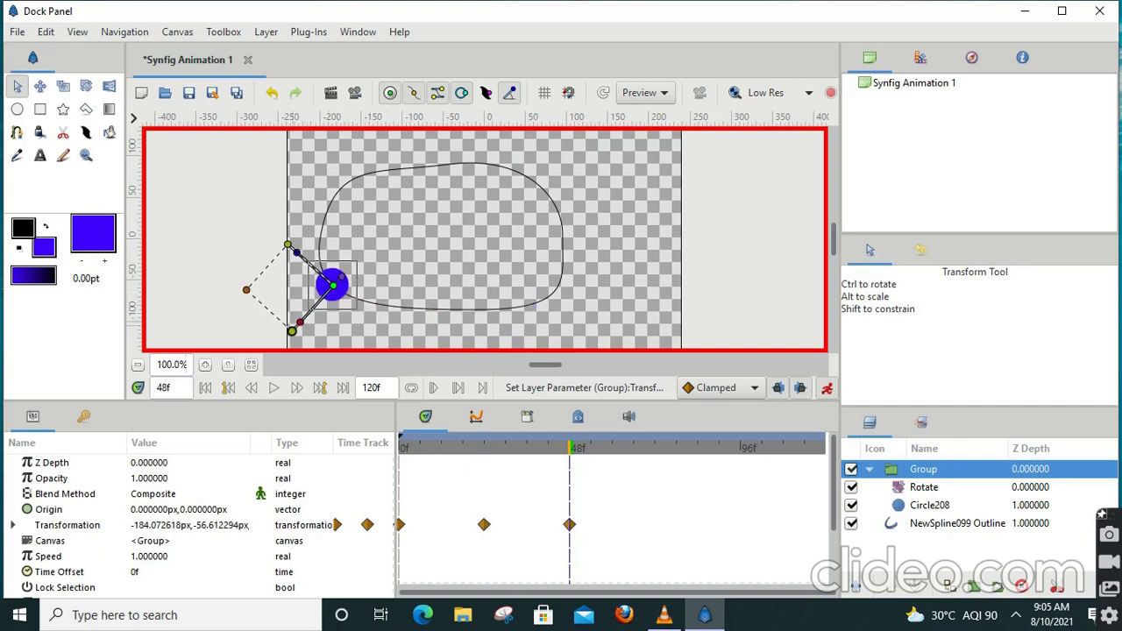
# Step: Go to 3s and slide the group up the spline to the upper left curve of the outline
pyautogui.press('BackSpace')
pyautogui.press('BackSpace')
pyautogui.press('BackSpace')
pyautogui.write('3s')
pyautogui.press('Return')
pyautogui.moveTo(333, 285); pyautogui.dragTo(347, 182)
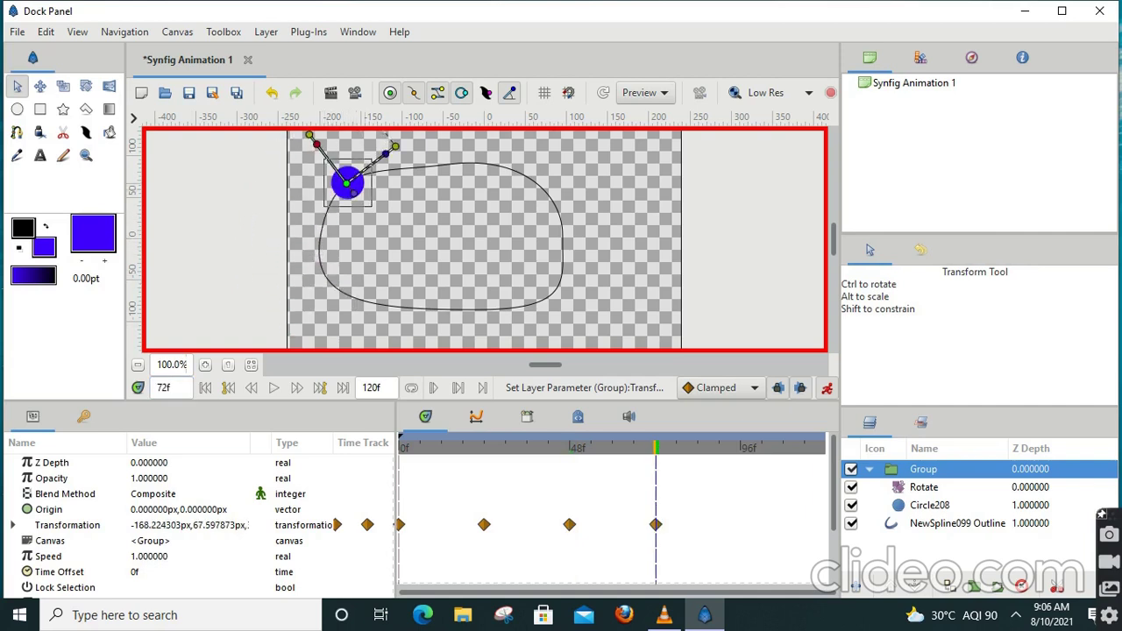
# Step: Go to 4s and slide the group along the outline's upper edge, left of its middle
pyautogui.click(172, 387)
pyautogui.press('BackSpace')
pyautogui.press('BackSpace')
pyautogui.press('BackSpace')
pyautogui.write('4s')
pyautogui.moveTo(346, 184); pyautogui.dragTo(423, 166)
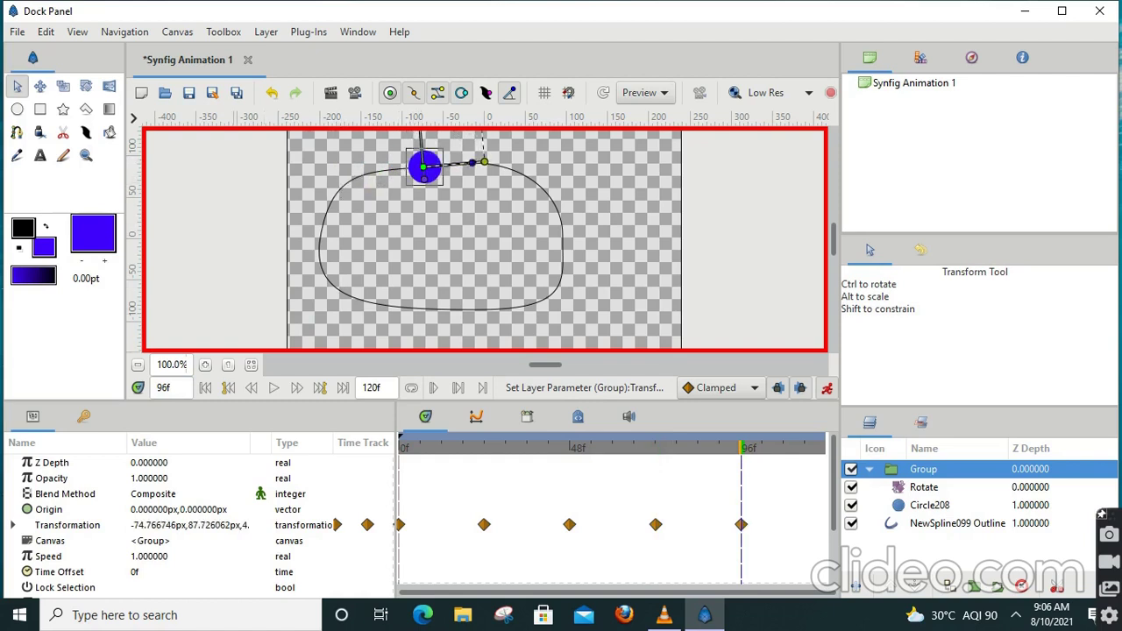
# Step: Go to 5s and slide the group back to its starting point on the upper right curve of the outline
pyautogui.click(177, 388)
pyautogui.press('BackSpace')
pyautogui.press('BackSpace')
pyautogui.press('BackSpace')
pyautogui.write('5s')
pyautogui.press('Return')
pyautogui.moveTo(424, 167); pyautogui.dragTo(531, 180)
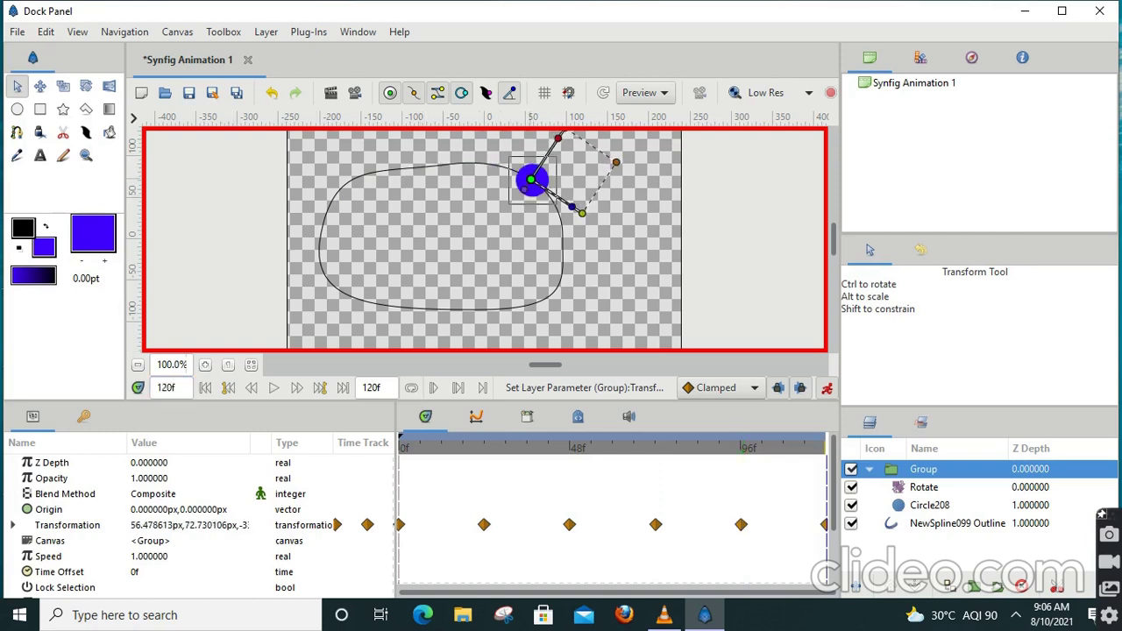
# Step: Deselect the group and play the animation on the canvas
pyautogui.click(642, 185)
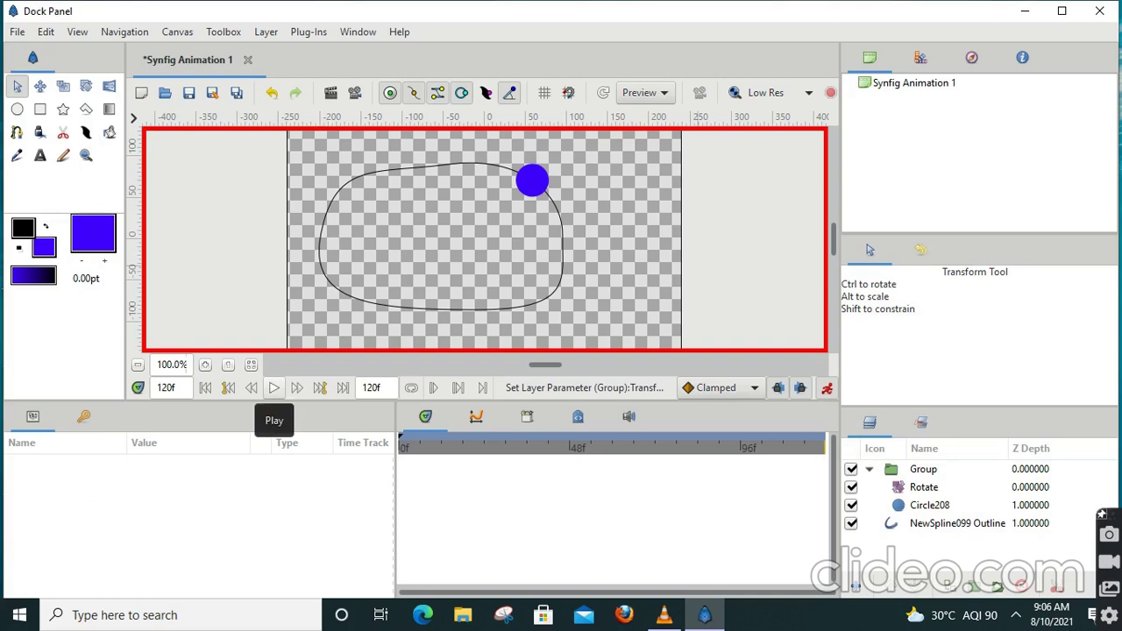
pyautogui.click(273, 387)
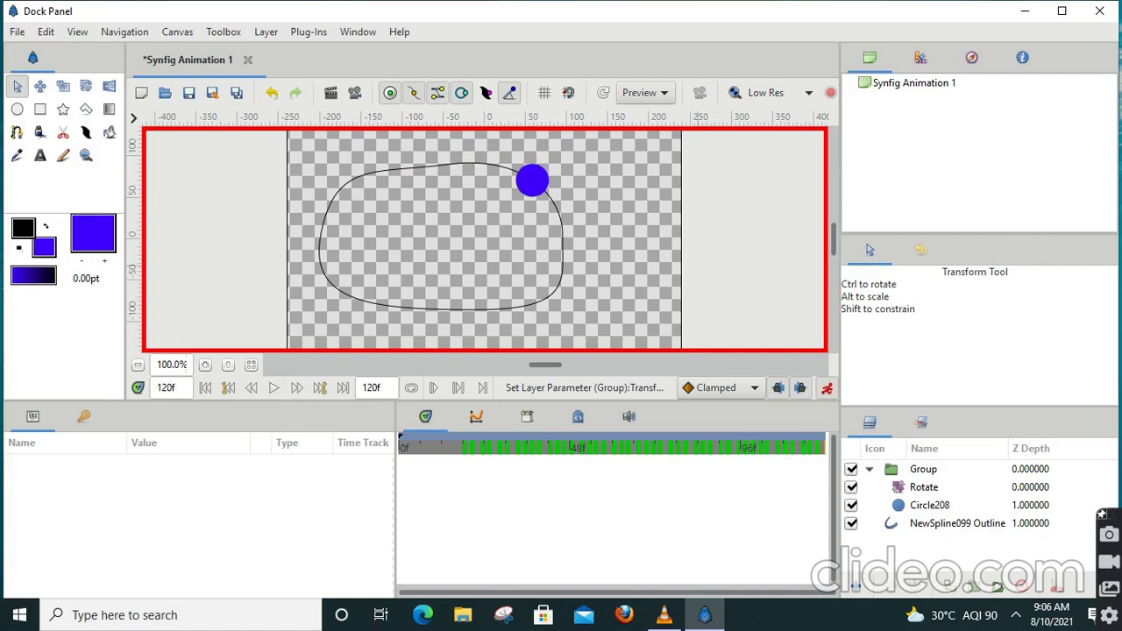
# Step: Save the animation as "bline rotation" in the Std 11th Computer folder on the desktop
pyautogui.click(133, 117)
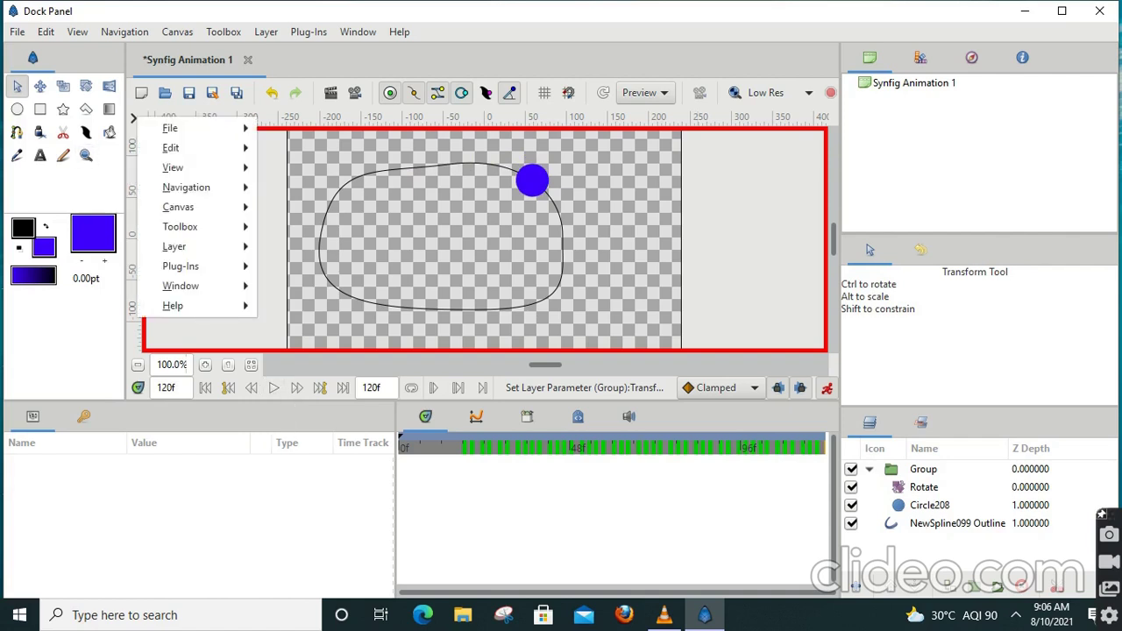
pyautogui.moveTo(176, 128)
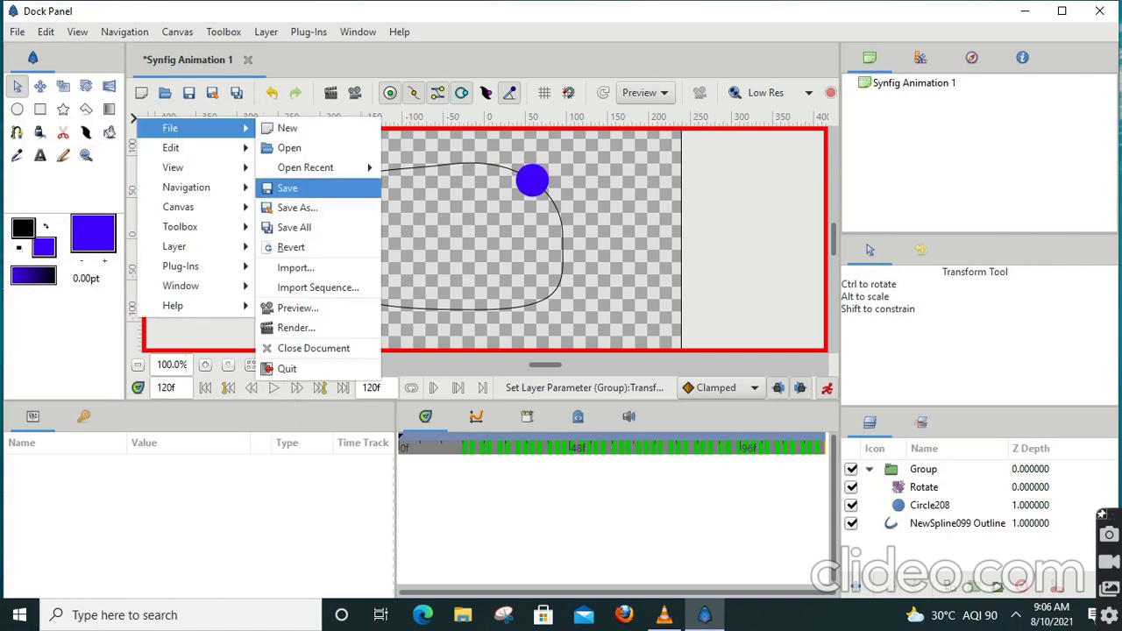
pyautogui.click(290, 187)
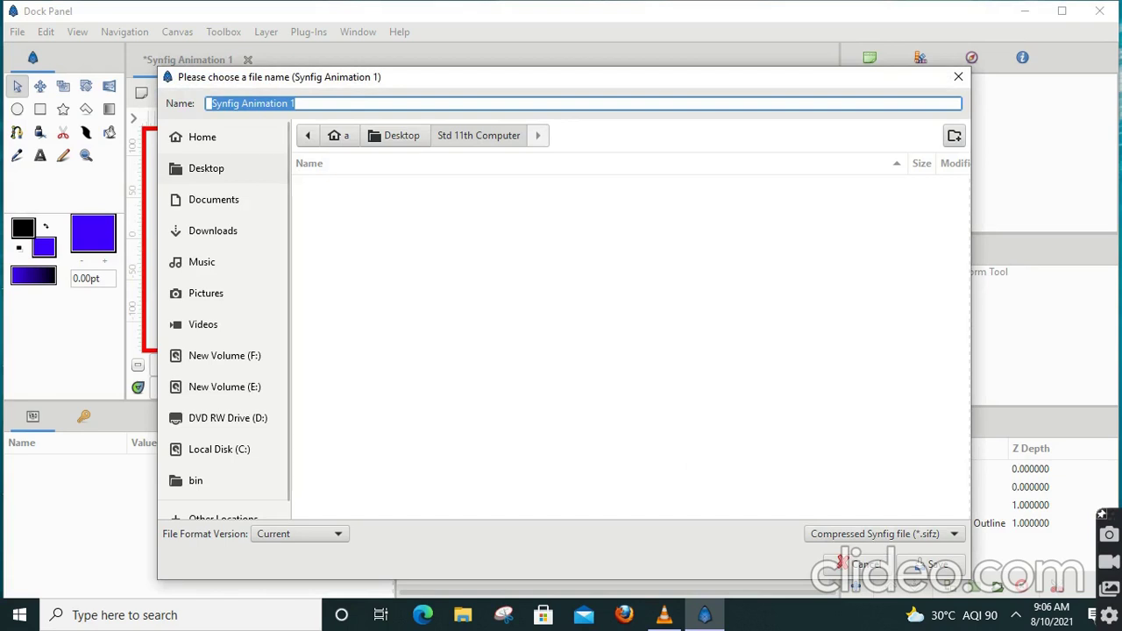
pyautogui.click(207, 169)
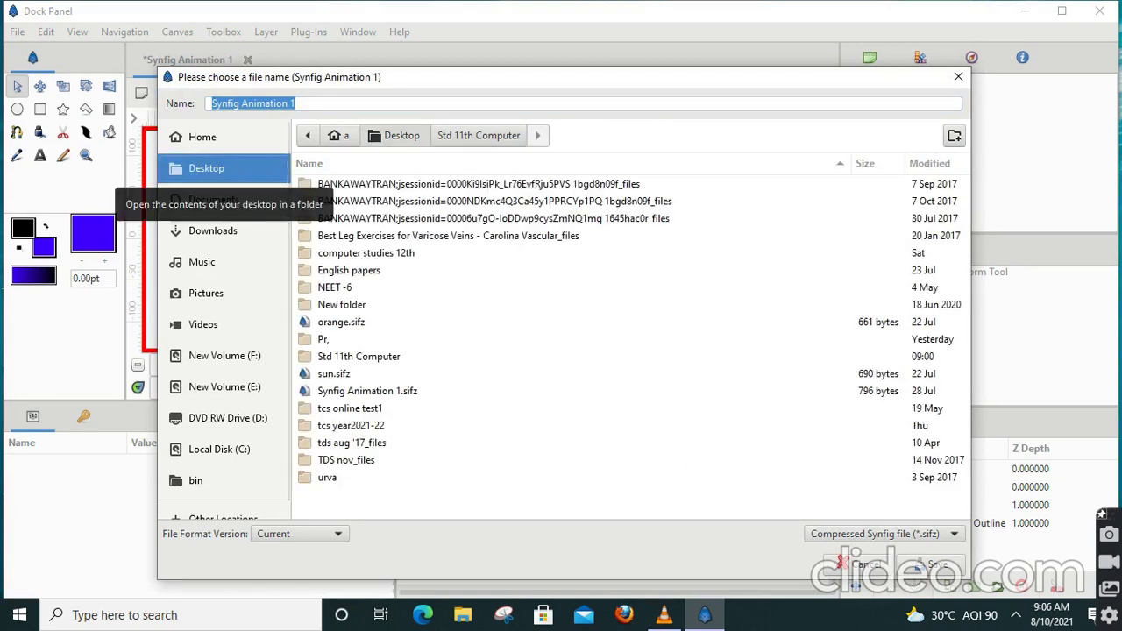
pyautogui.click(299, 103)
pyautogui.press('BackSpace')
pyautogui.press('BackSpace')
pyautogui.press('BackSpace')
pyautogui.press('BackSpace')
pyautogui.press('BackSpace')
pyautogui.press('BackSpace')
pyautogui.press('BackSpace')
pyautogui.press('BackSpace')
pyautogui.press('BackSpace')
pyautogui.press('BackSpace')
pyautogui.press('BackSpace')
pyautogui.press('BackSpace')
pyautogui.press('BackSpace')
pyautogui.press('BackSpace')
pyautogui.press('BackSpace')
pyautogui.press('BackSpace')
pyautogui.press('BackSpace')
pyautogui.press('BackSpace')
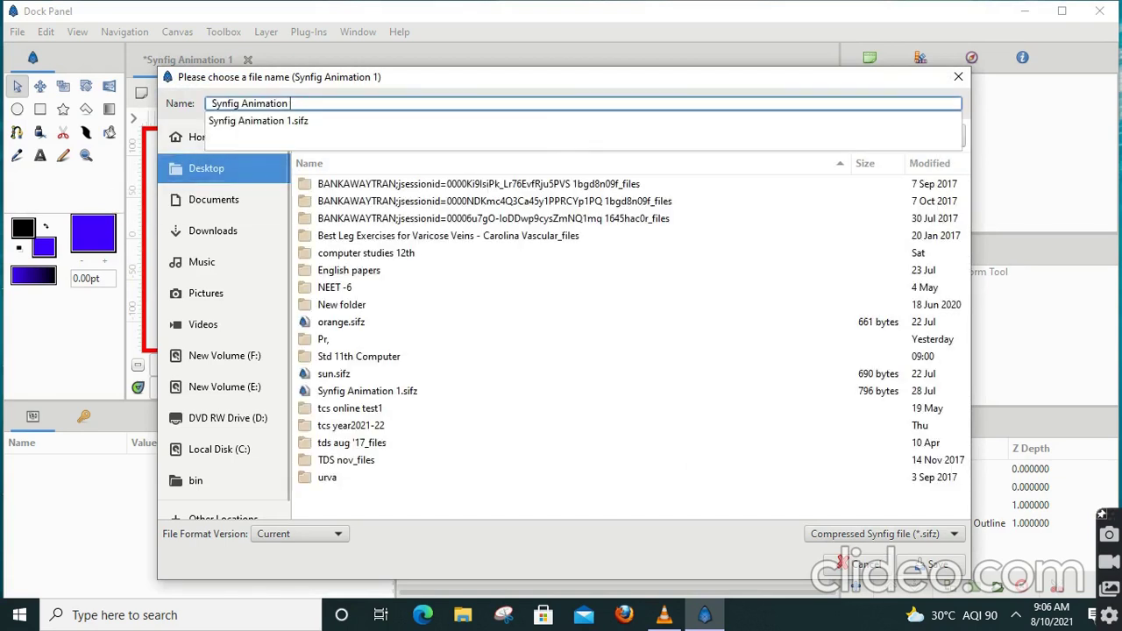
pyautogui.write('li')
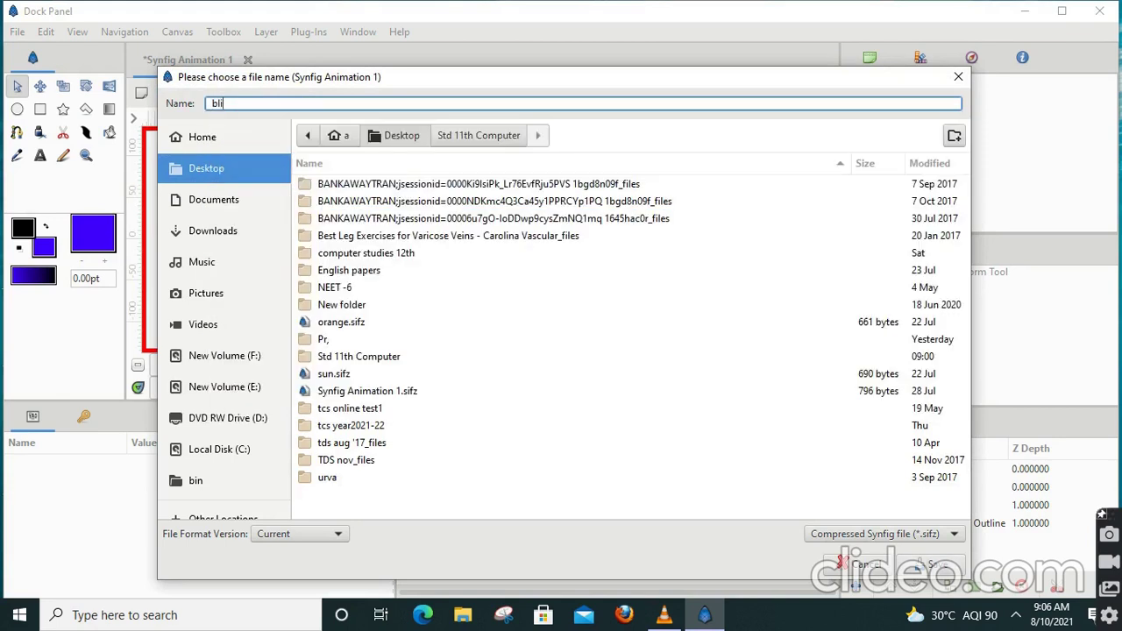
pyautogui.write('ne rotation')
pyautogui.doubleClick(359, 357)
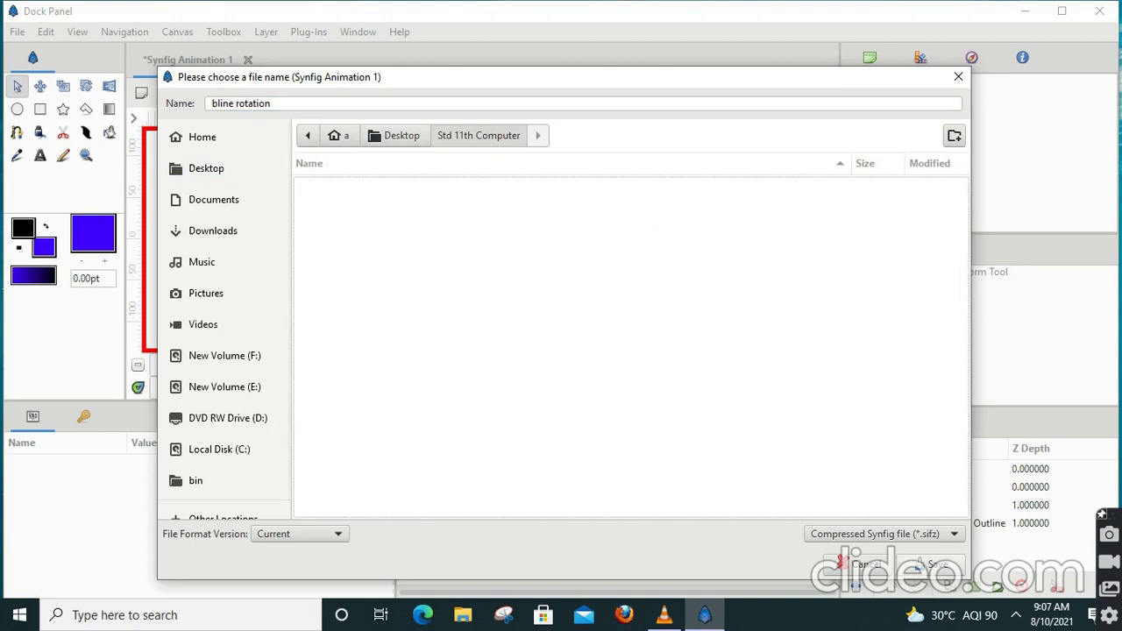
pyautogui.click(932, 565)
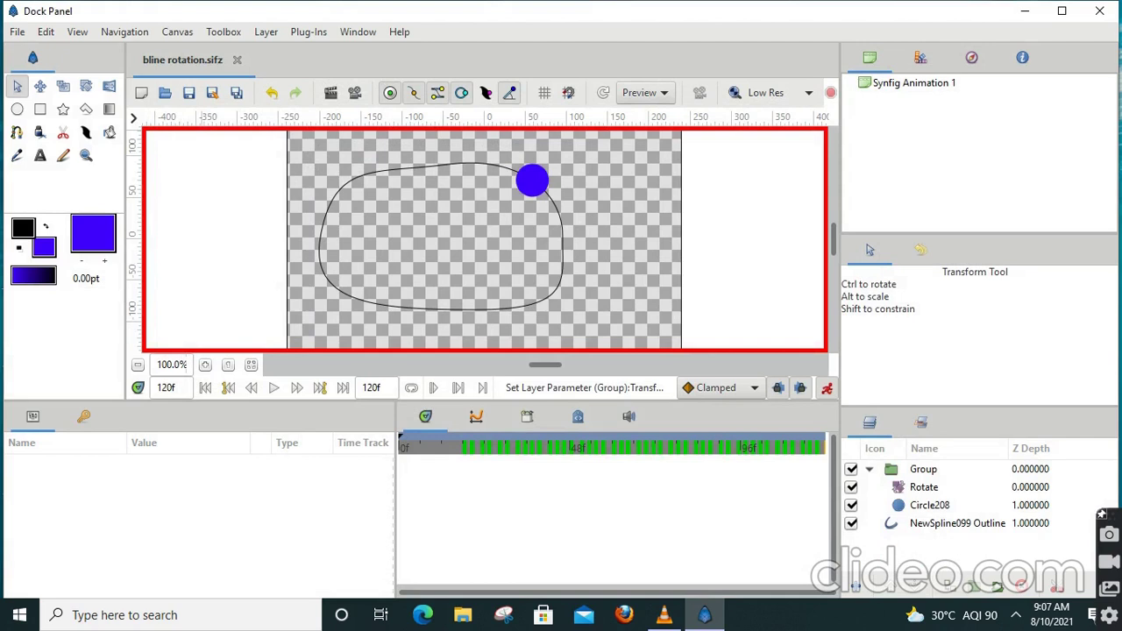
# Step: Render the animation with the gif target as bline rotation.gif in the Std 11th Computer folder
pyautogui.click(133, 116)
pyautogui.moveTo(176, 132)
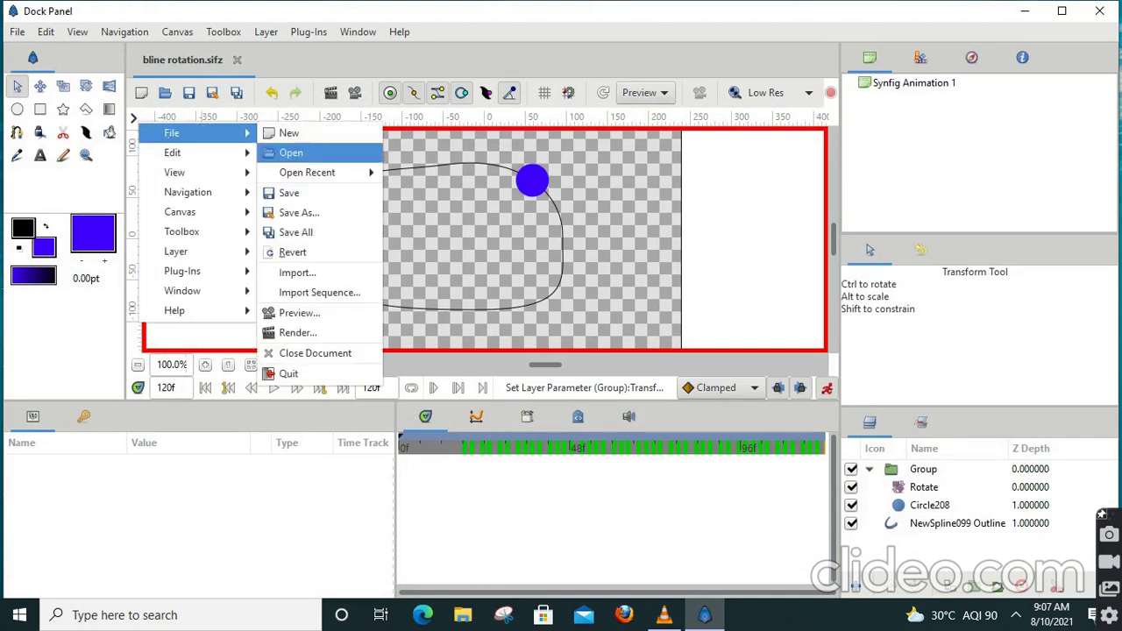
pyautogui.press('Return')
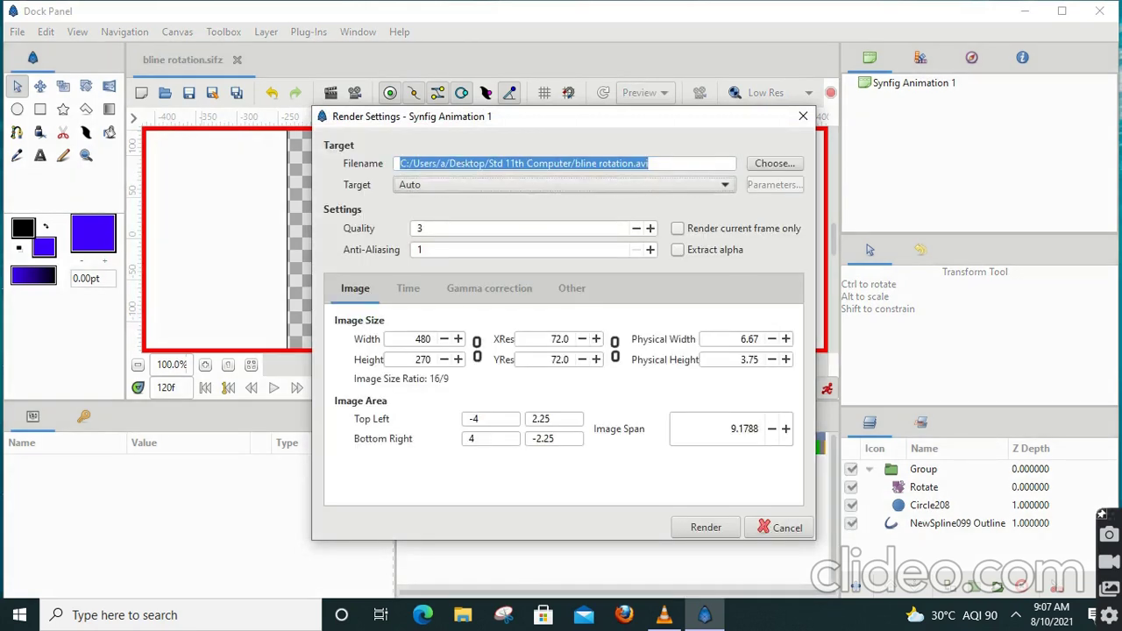
pyautogui.click(565, 185)
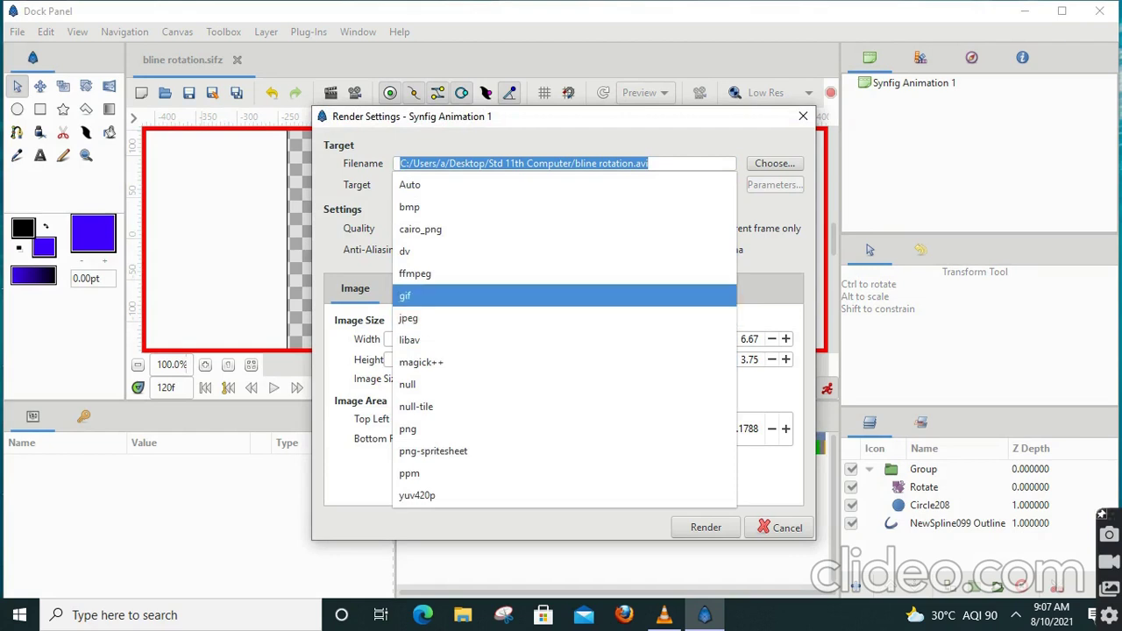
pyautogui.press('Return')
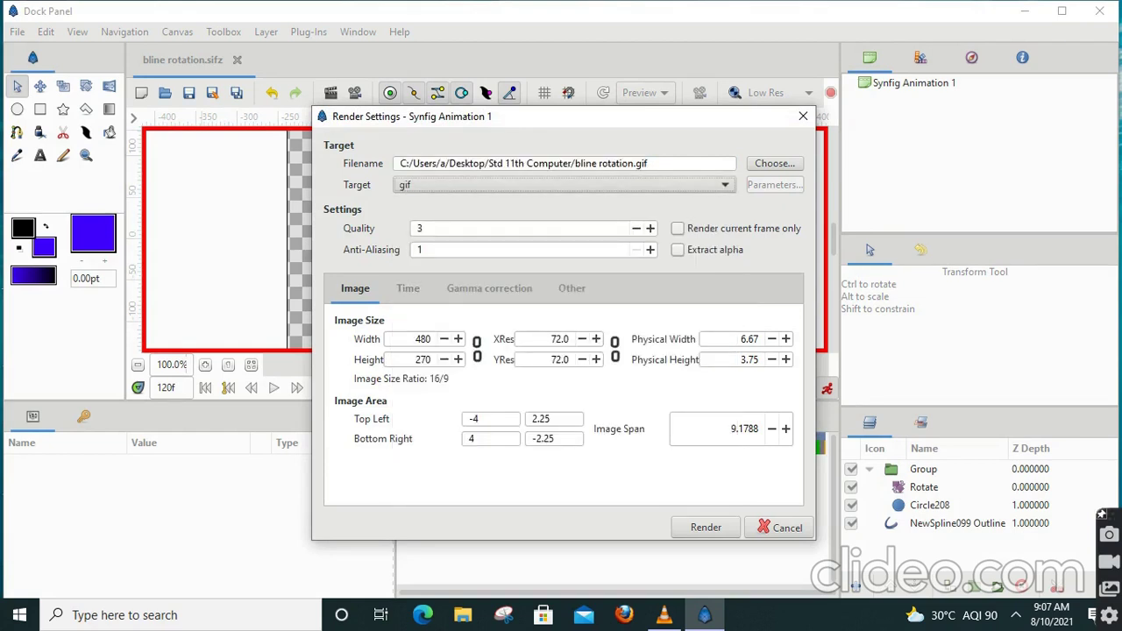
pyautogui.click(706, 527)
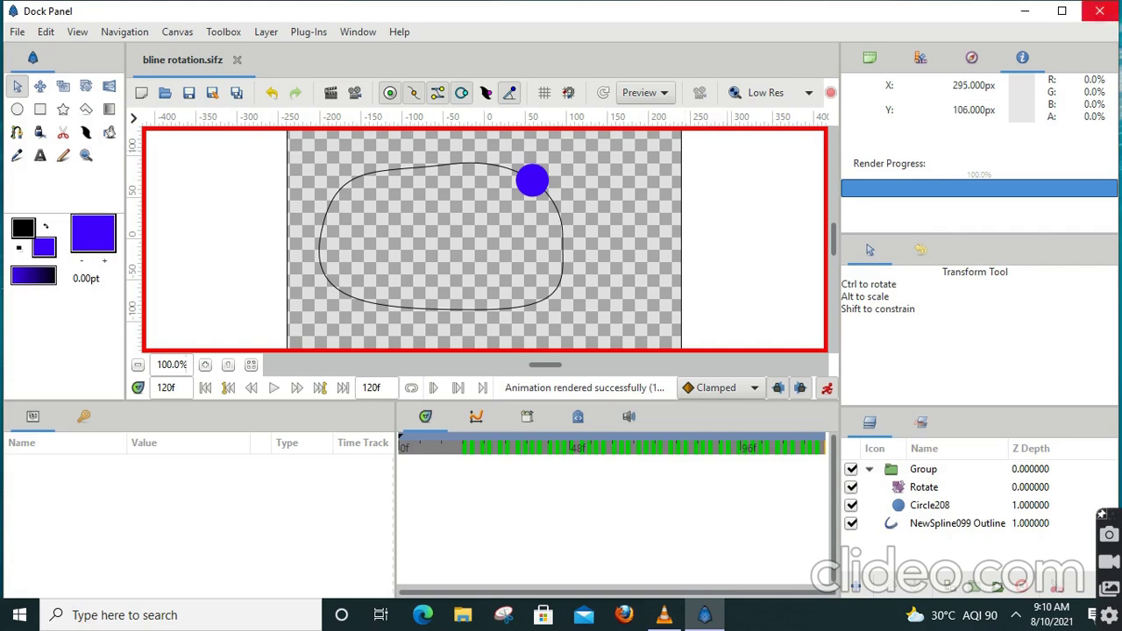
# Step: Close Synfig Studio, view the rendered bline rotation GIF from the desktop's Std 11th Computer folder, and close the viewer and folder
pyautogui.click(1099, 10)
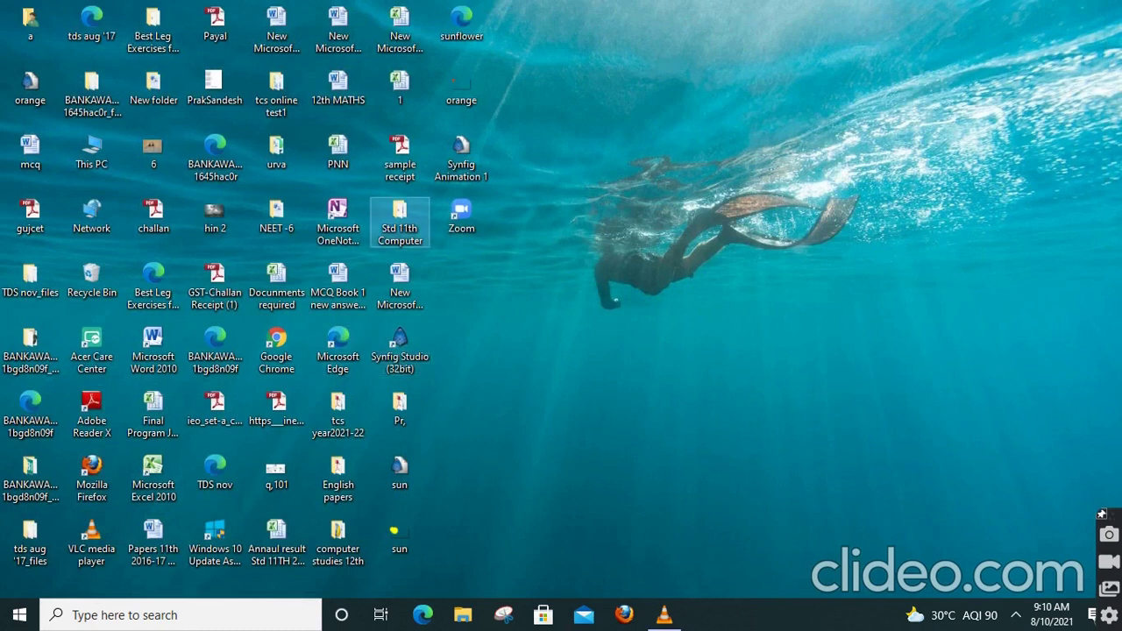
pyautogui.doubleClick(400, 221)
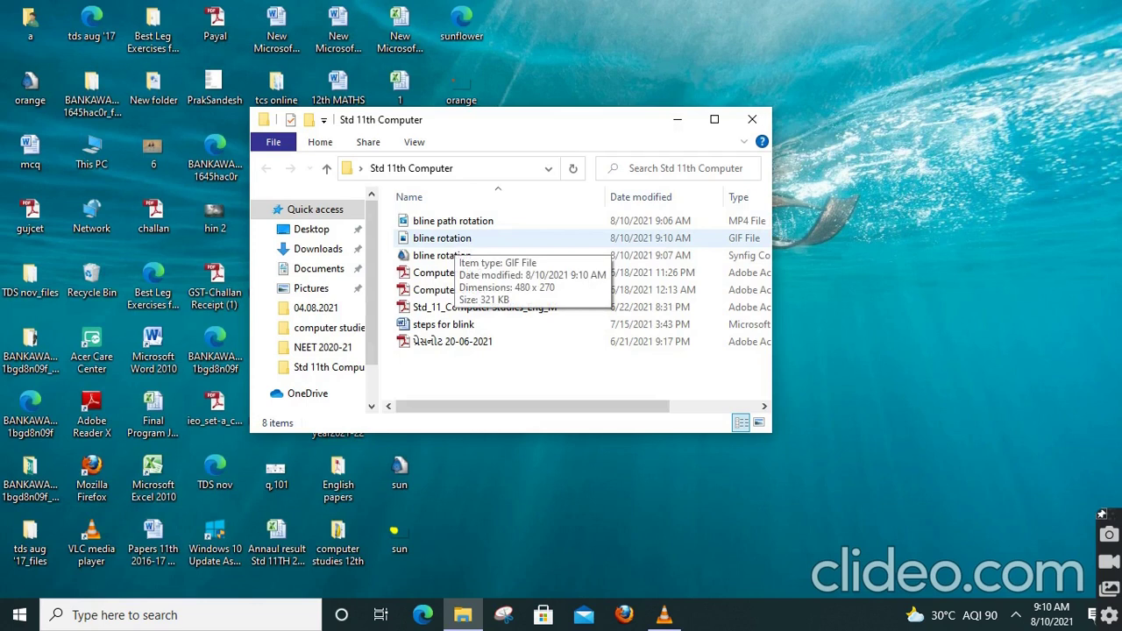
pyautogui.doubleClick(454, 238)
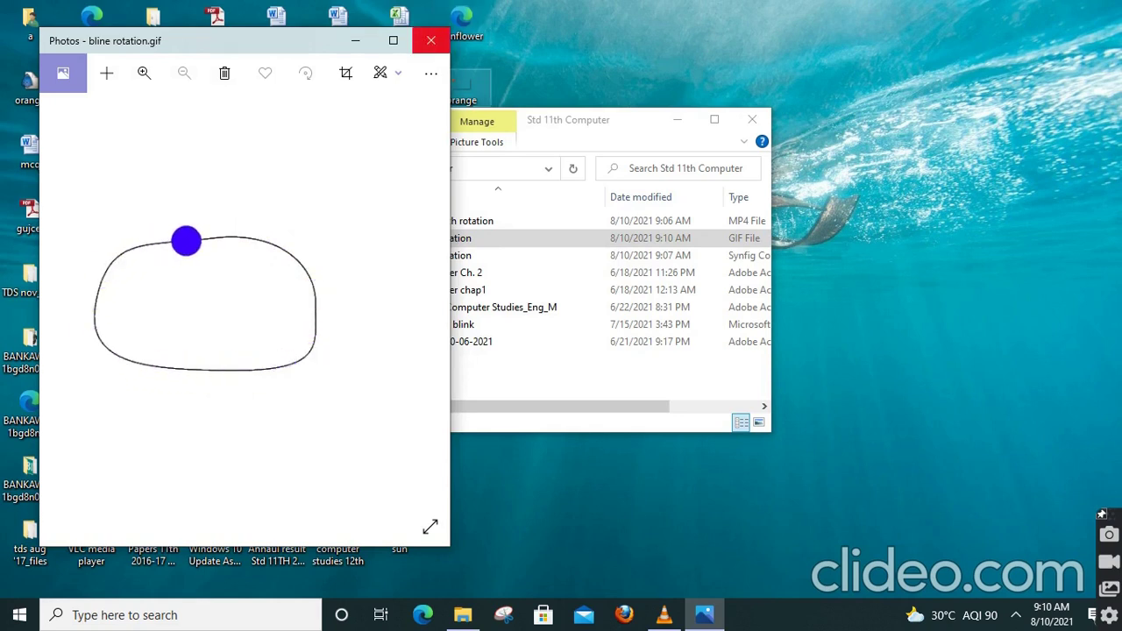
pyautogui.click(431, 40)
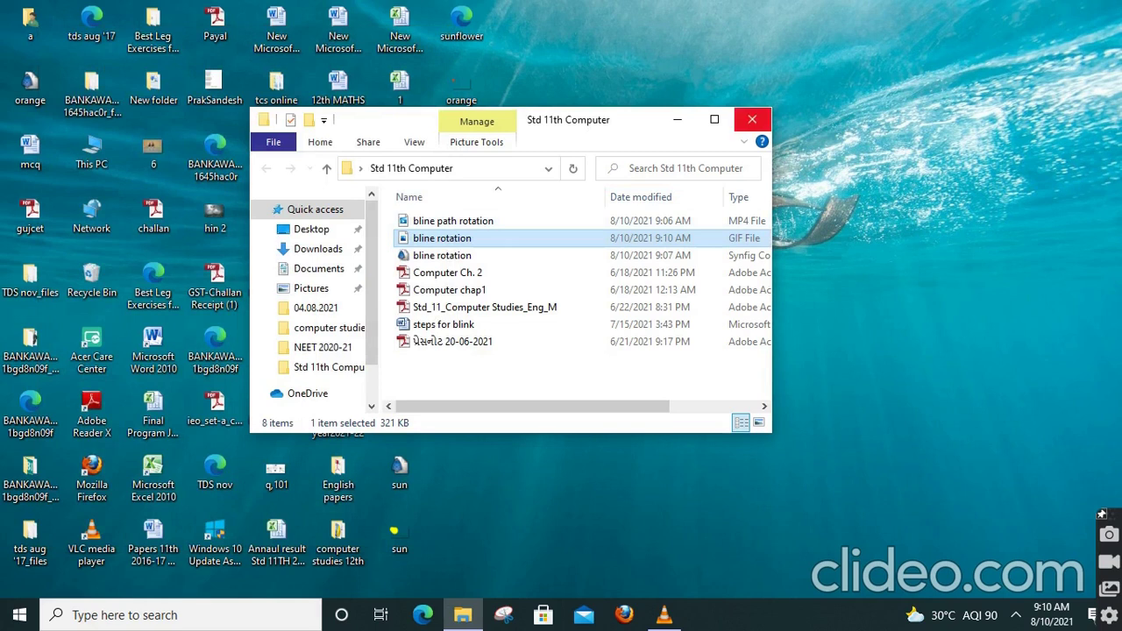
pyautogui.click(752, 119)
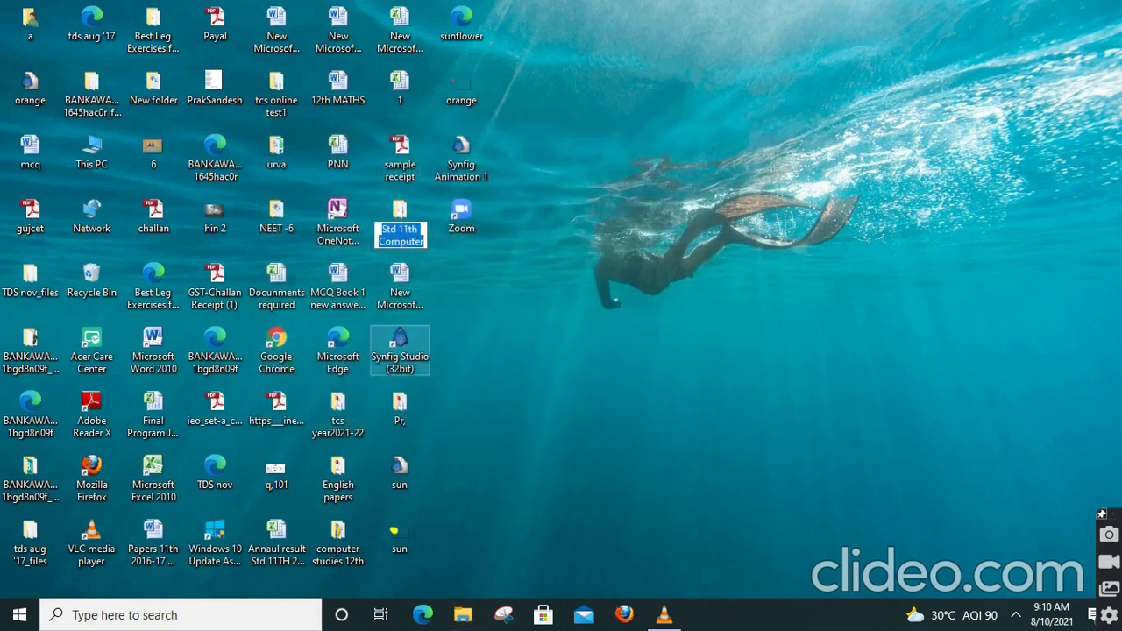
pyautogui.click(400, 213)
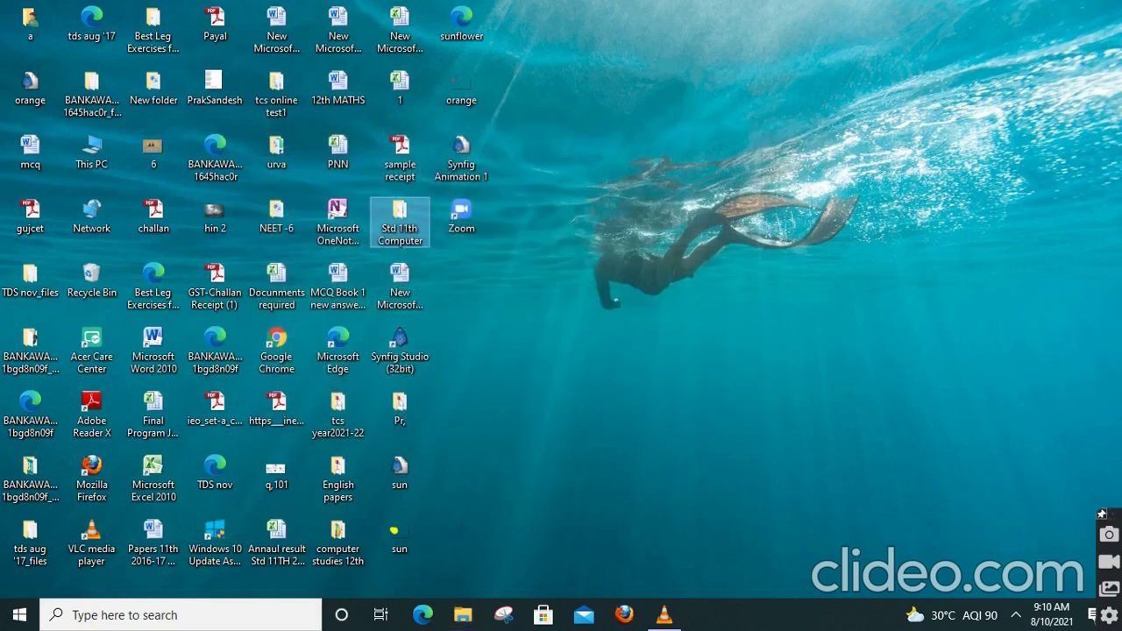
pyautogui.click(663, 614)
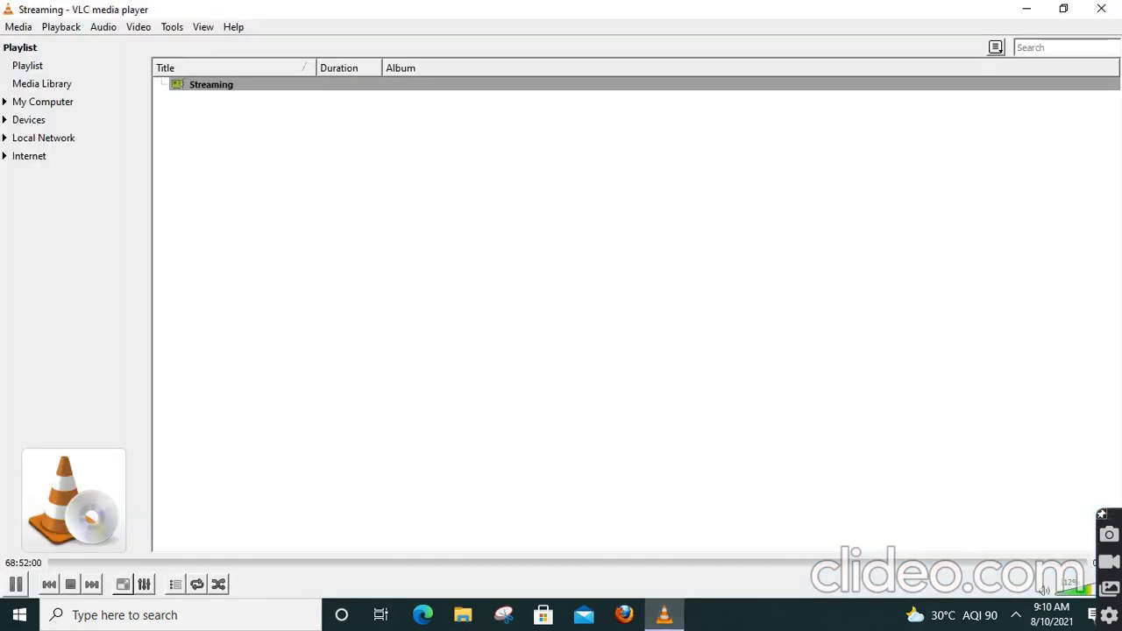